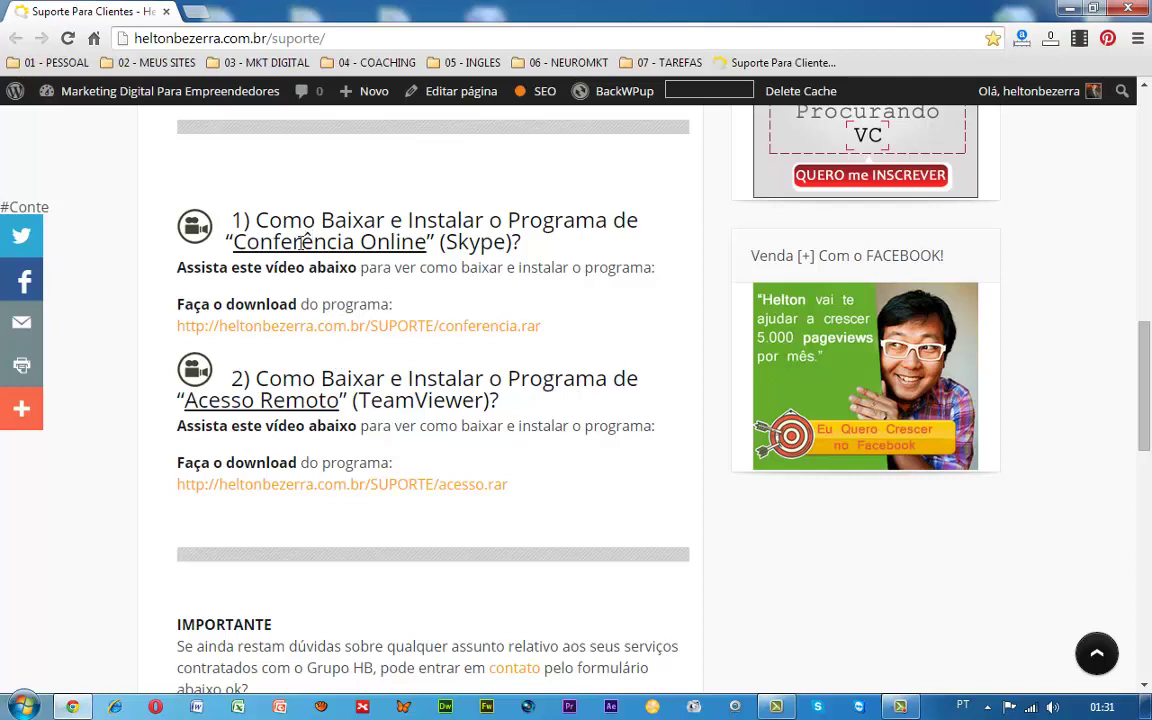
Highlight the program names Skype, Acesso Remoto and TeamViewer in the two download headings on the support page
double_click(478, 241)
click(548, 247)
double_click(210, 400)
drag(281, 400, 308, 401)
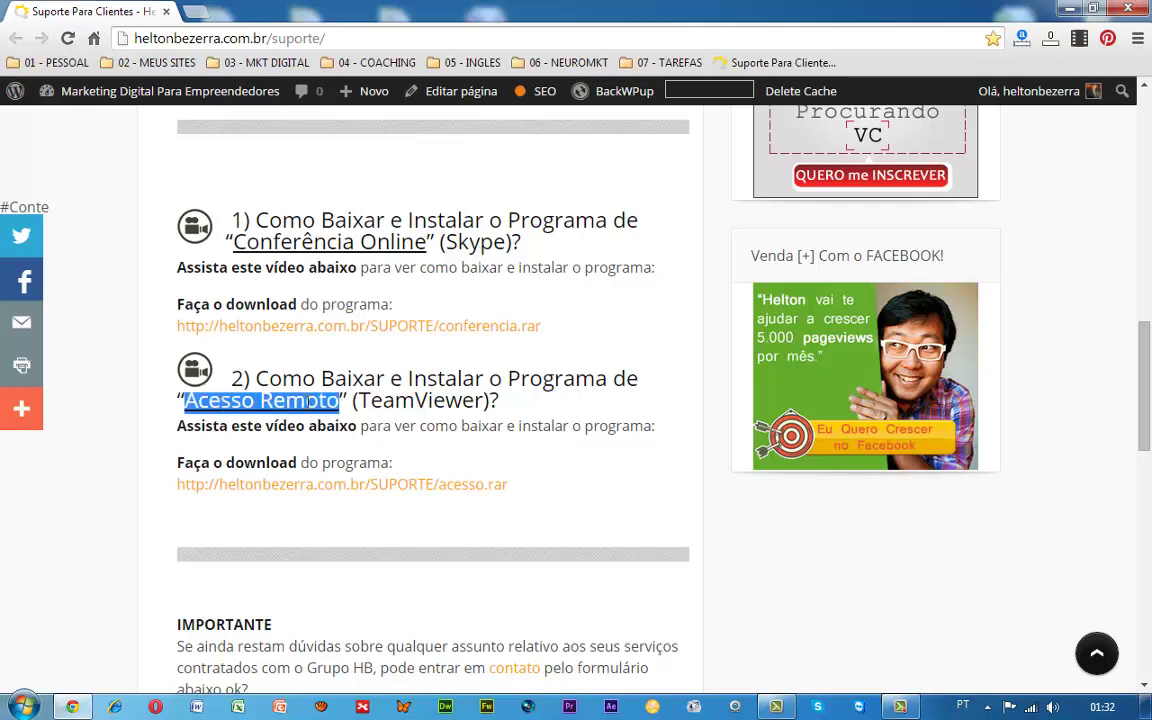
double_click(397, 400)
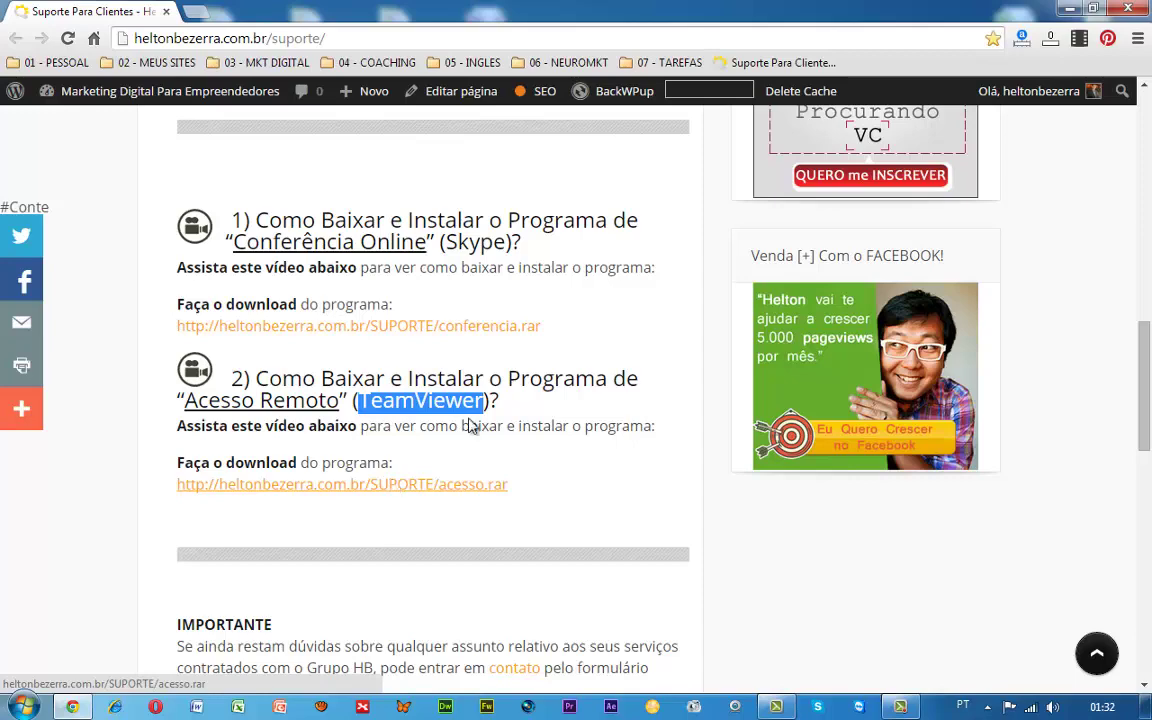
Minimize the browser, open the acesso archive from the desktop in WinRAR and dismiss the licence purchase notice
click(1069, 9)
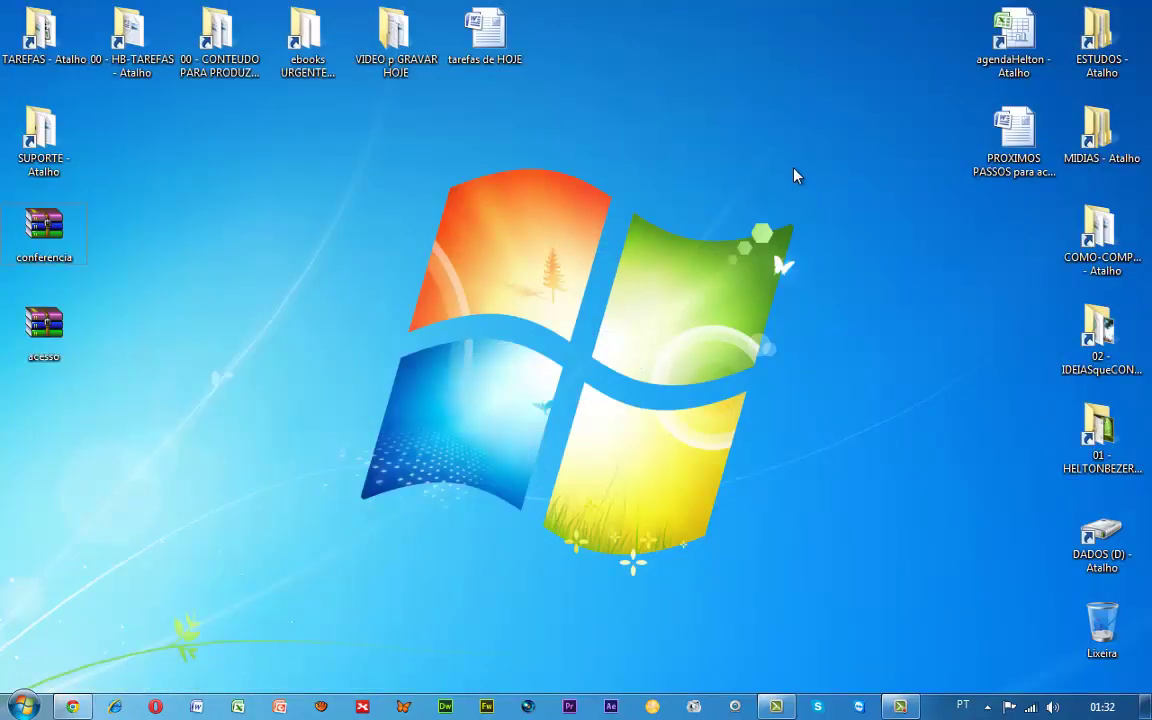
click(55, 325)
click(67, 246)
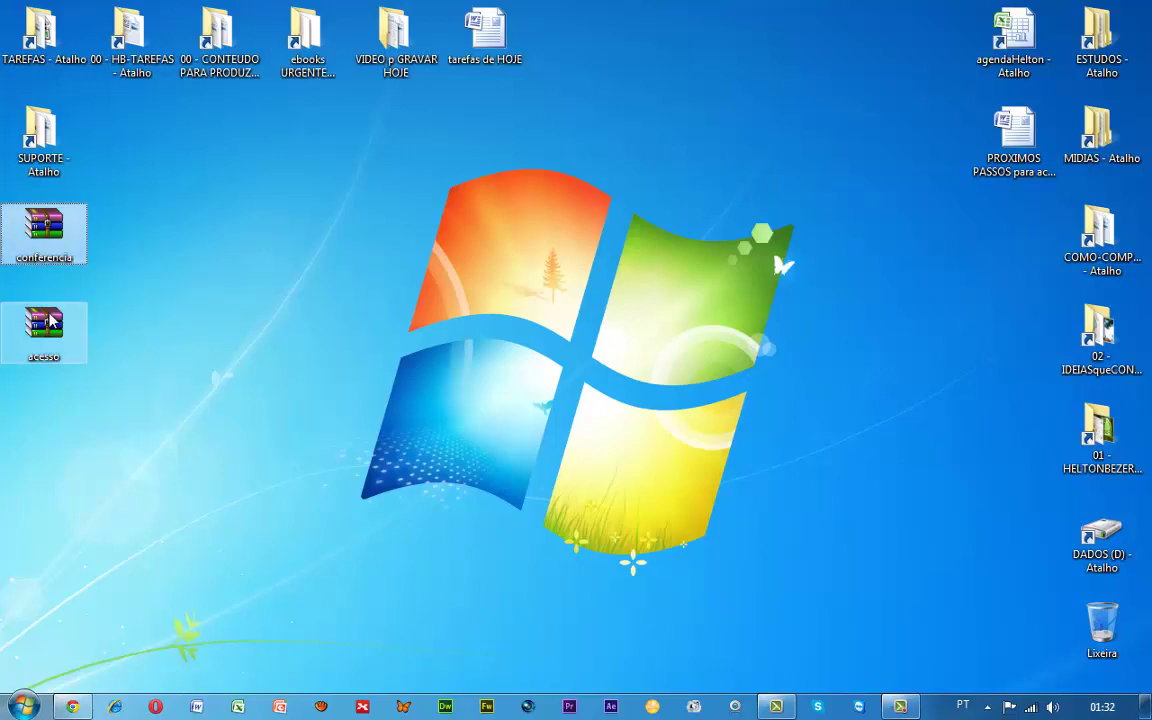
click(56, 350)
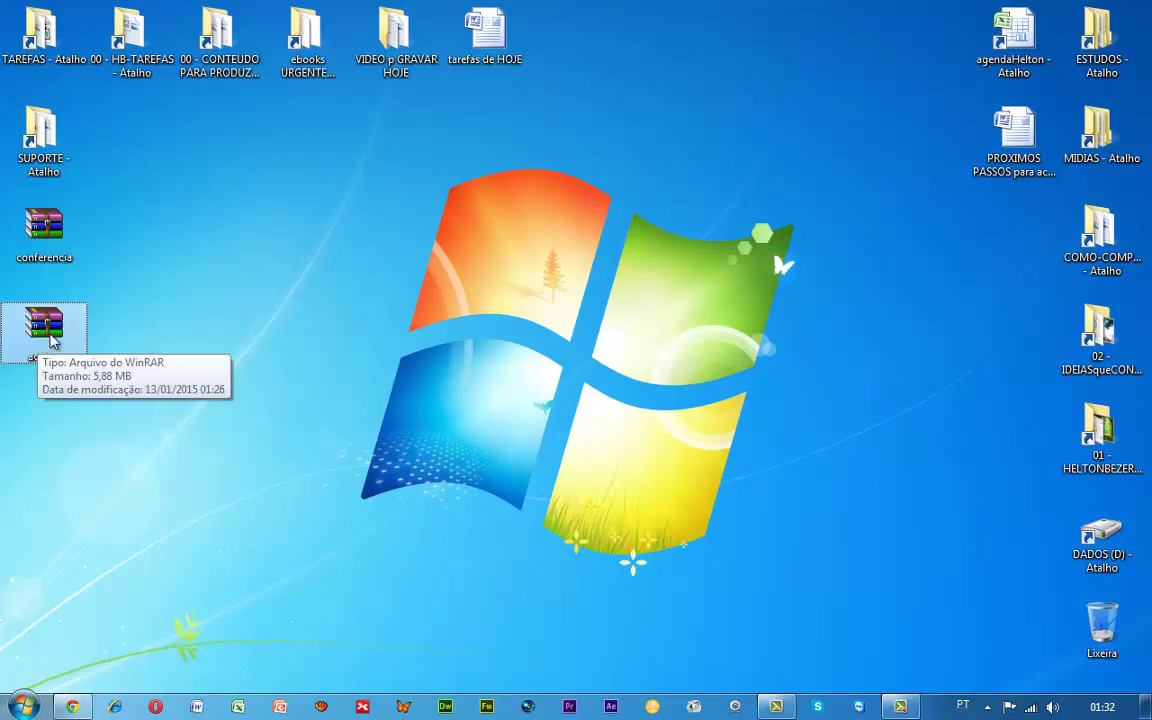
double_click(52, 338)
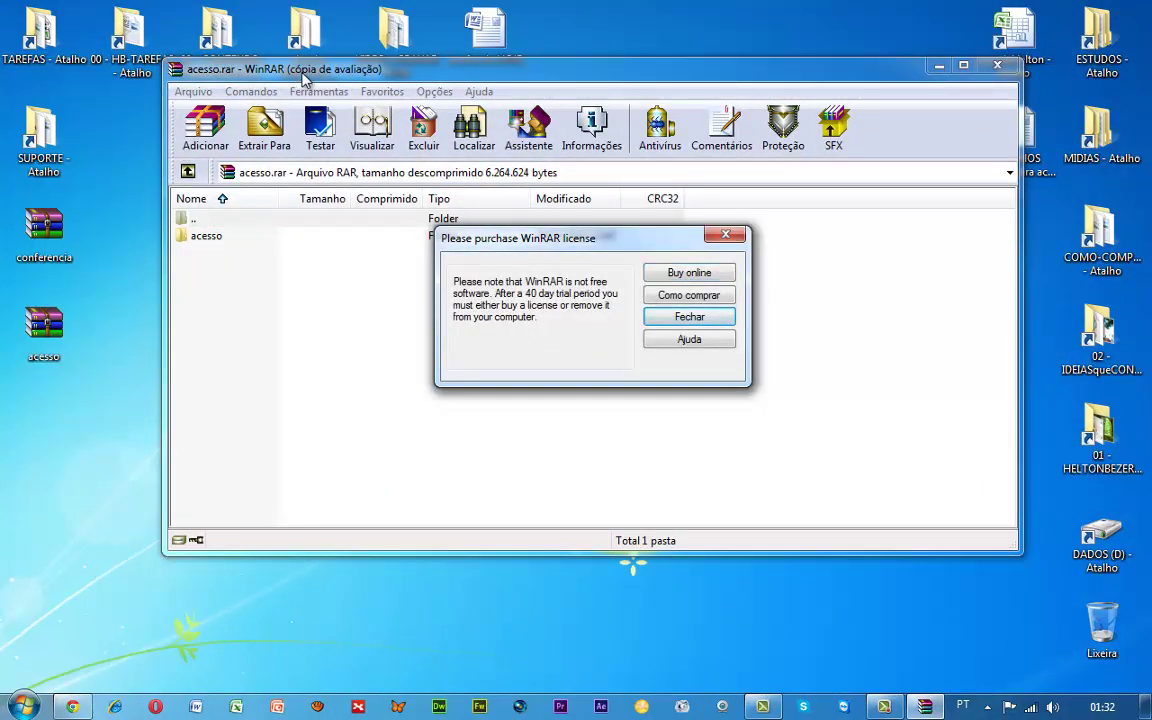
click(688, 314)
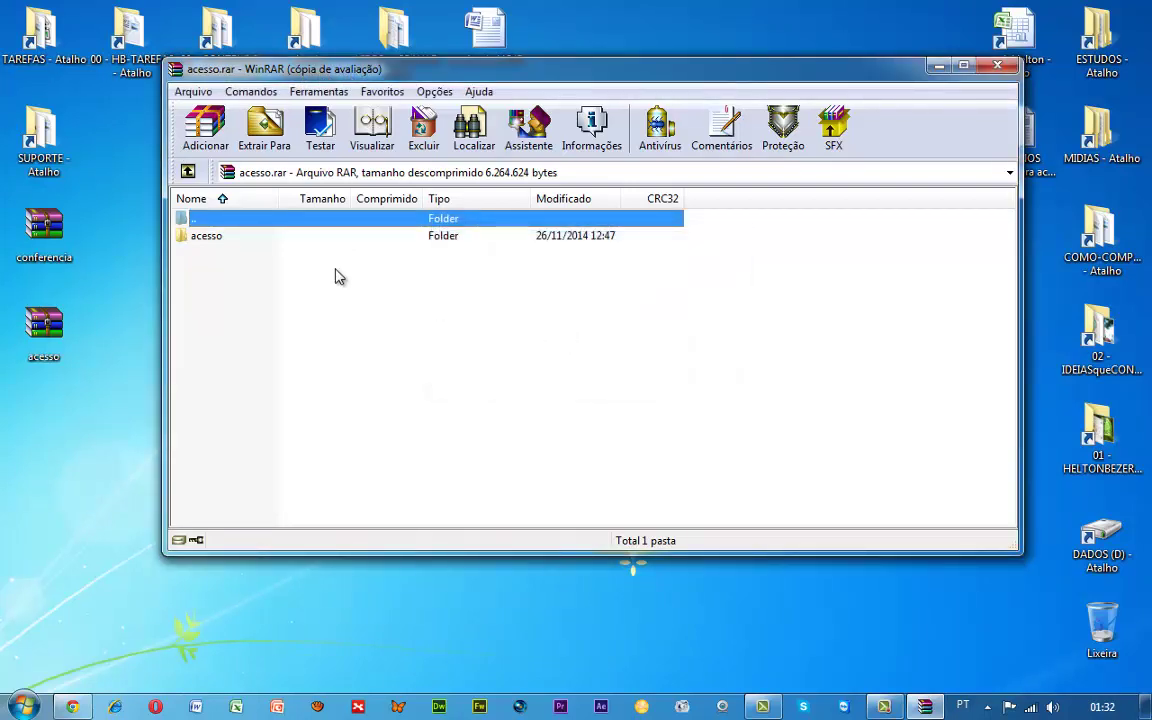
Open the acesso folder inside the archive and run acesso.exe
double_click(208, 239)
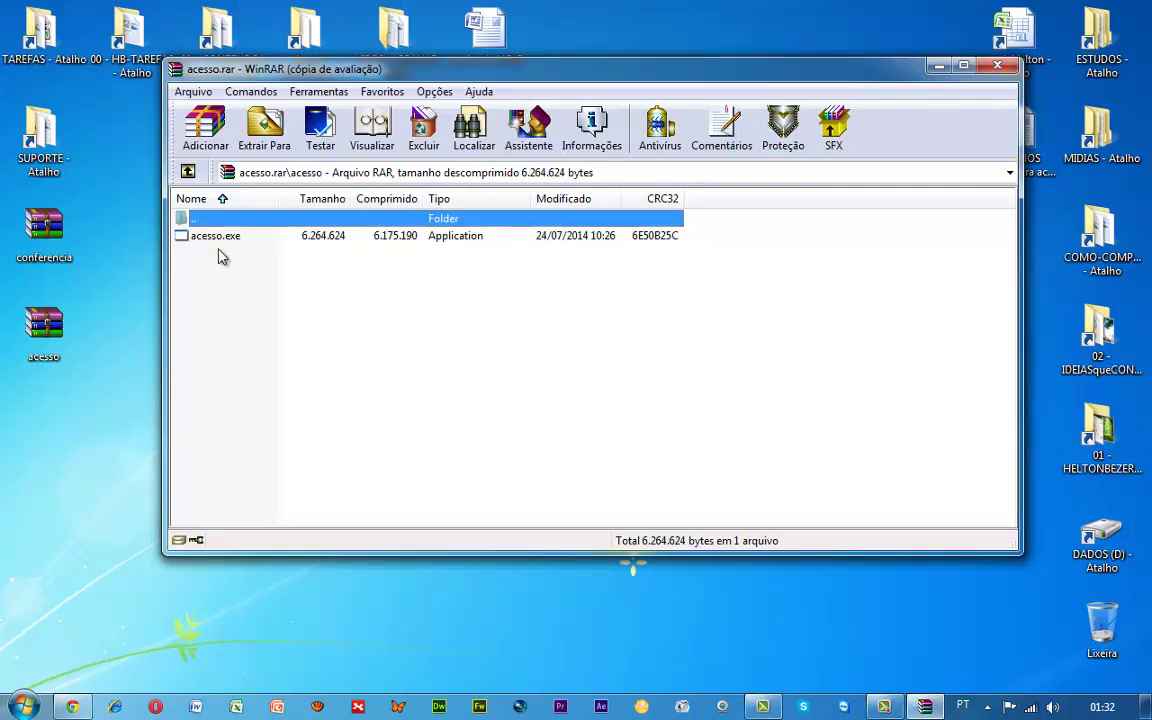
click(227, 246)
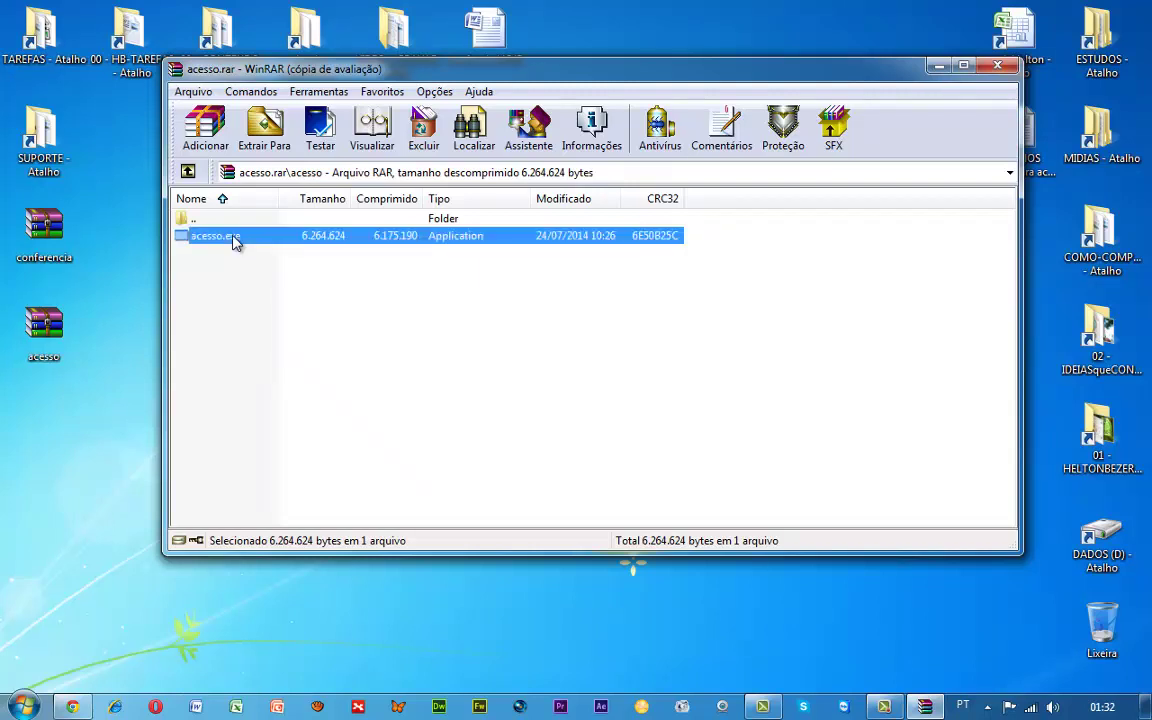
double_click(236, 243)
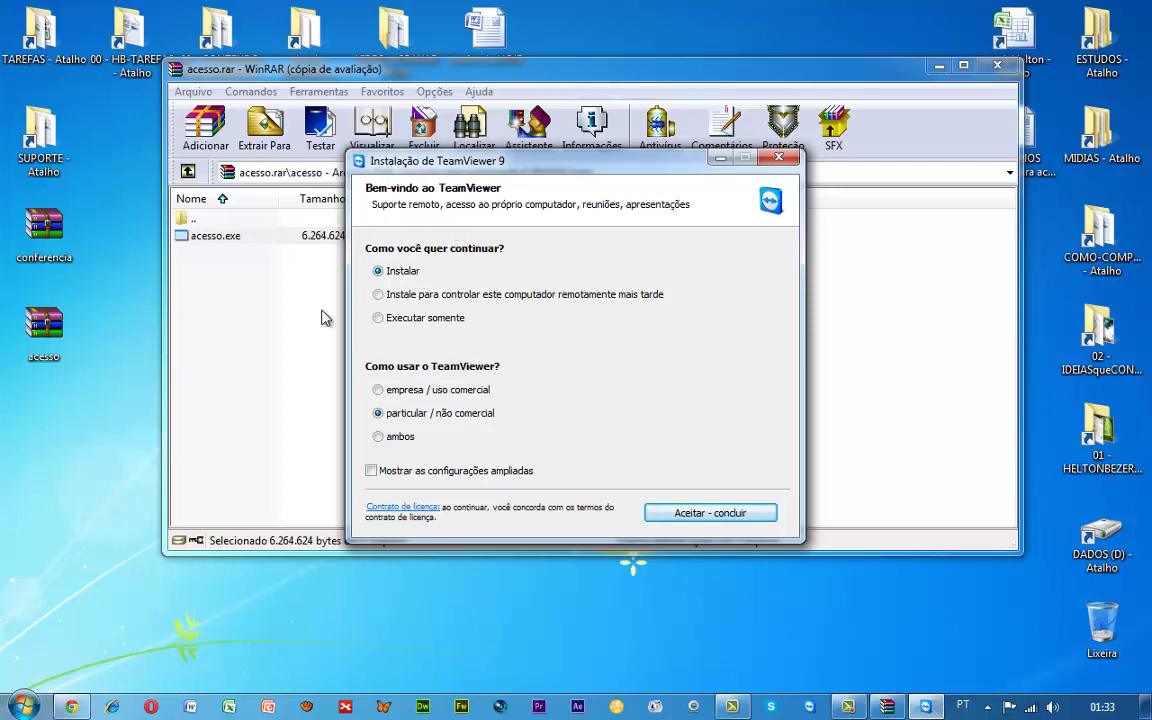
Minimize the WinRAR window and install TeamViewer 9 with the Instalar option for particular / não comercial use, accepting the licence terms
drag(490, 170, 462, 146)
click(939, 65)
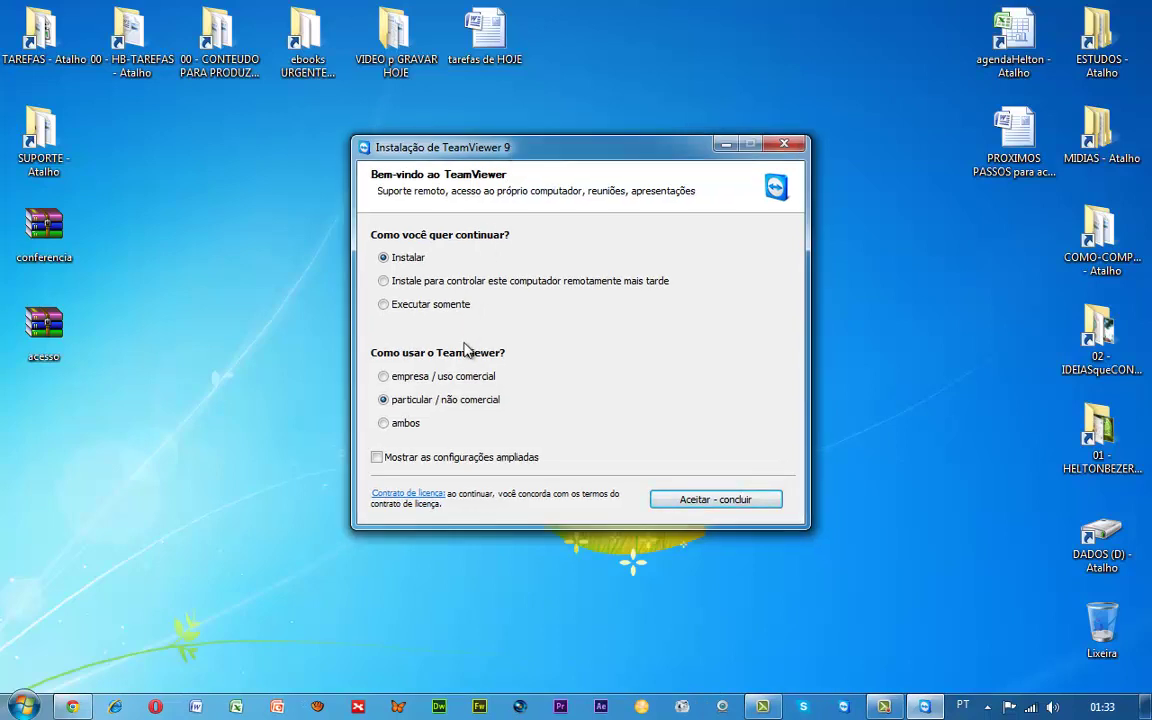
click(385, 377)
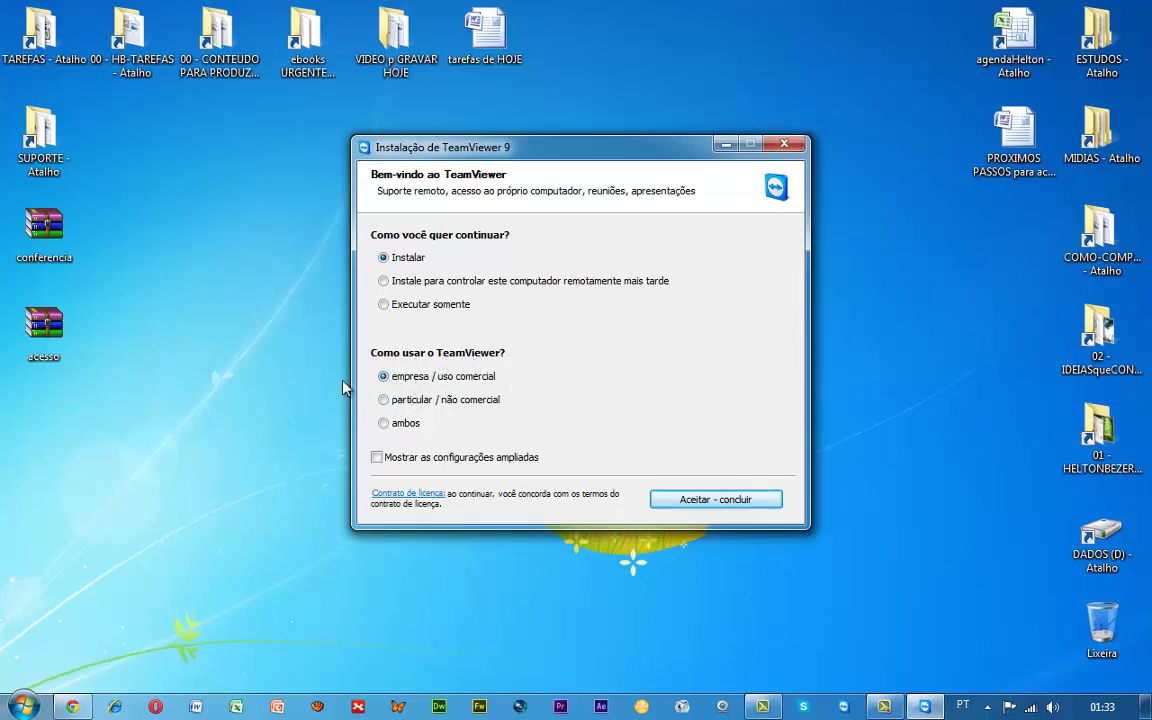
click(389, 400)
click(722, 499)
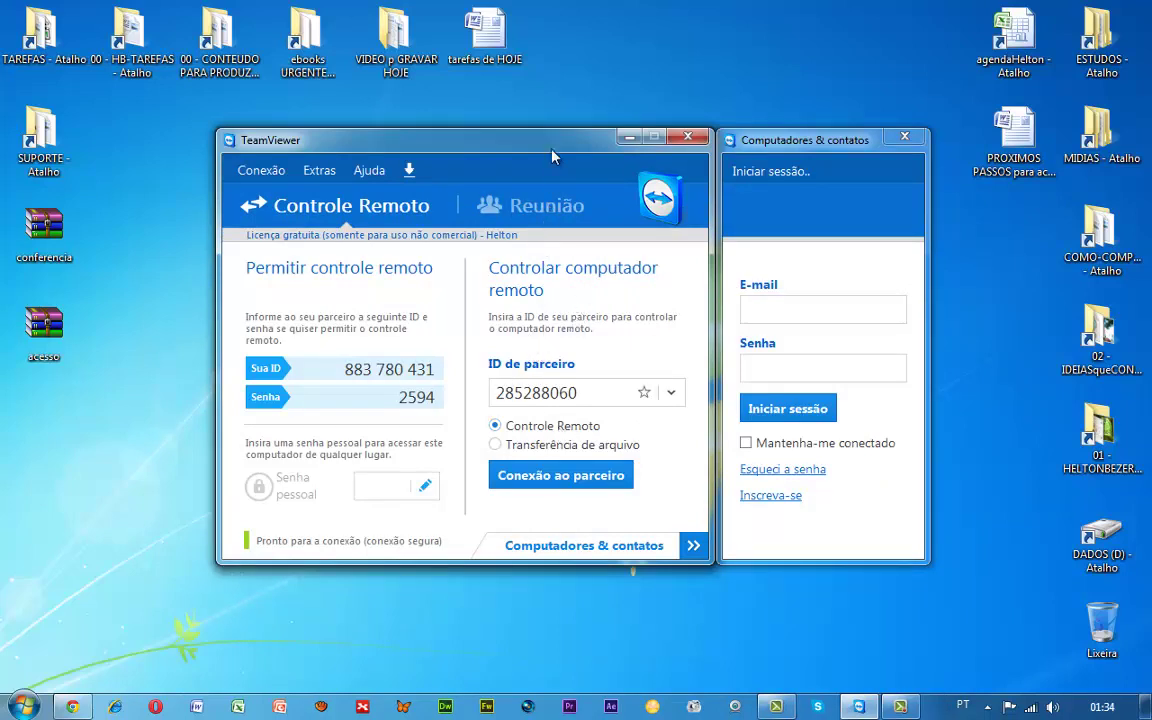
Close the Computadores & contatos window and reposition the main TeamViewer window near the top centre of the desktop
drag(552, 155, 539, 129)
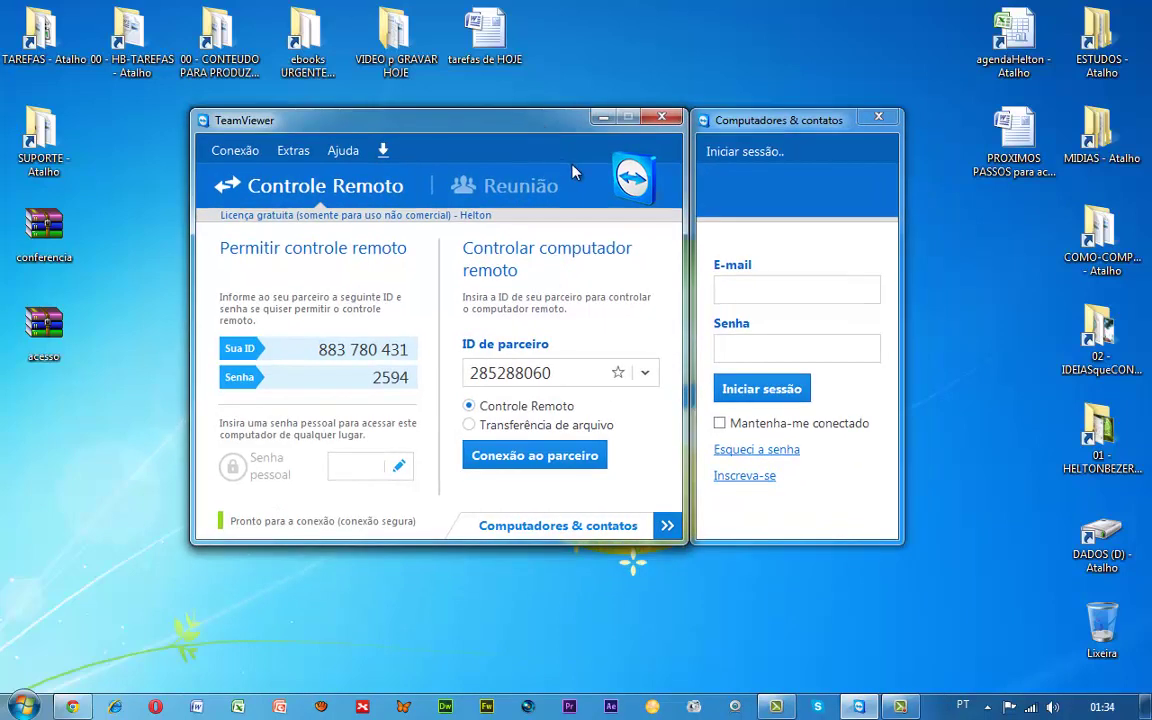
click(806, 122)
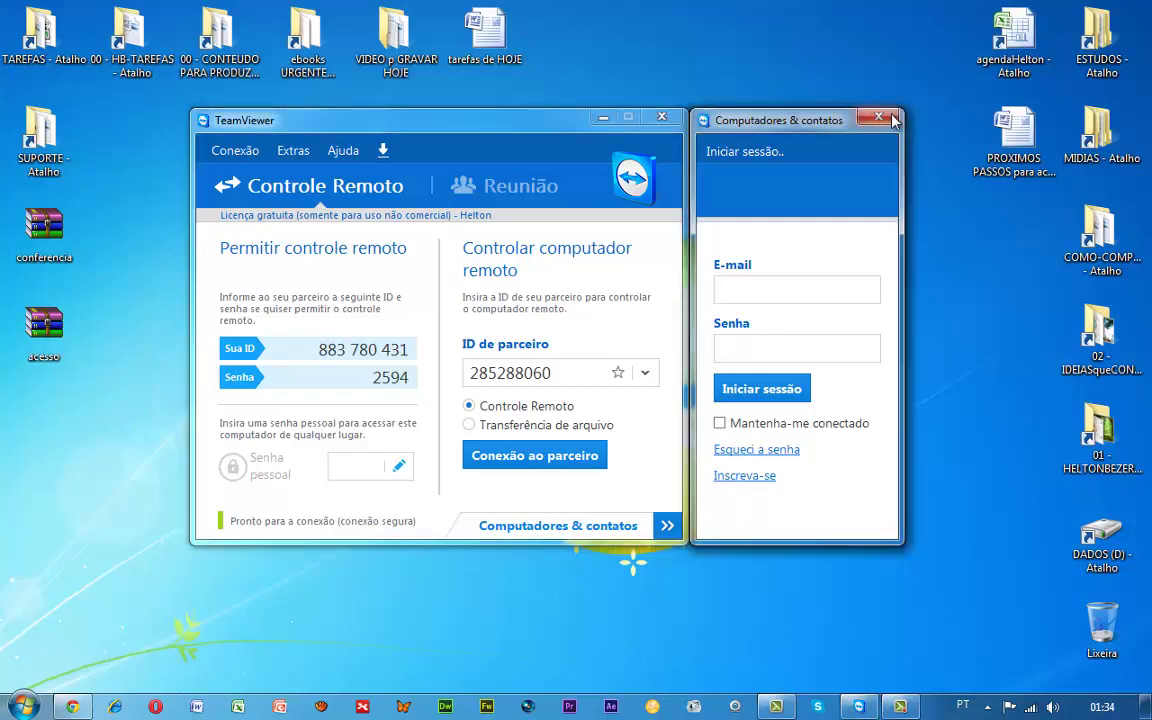
key(alt+F4)
drag(522, 116, 621, 78)
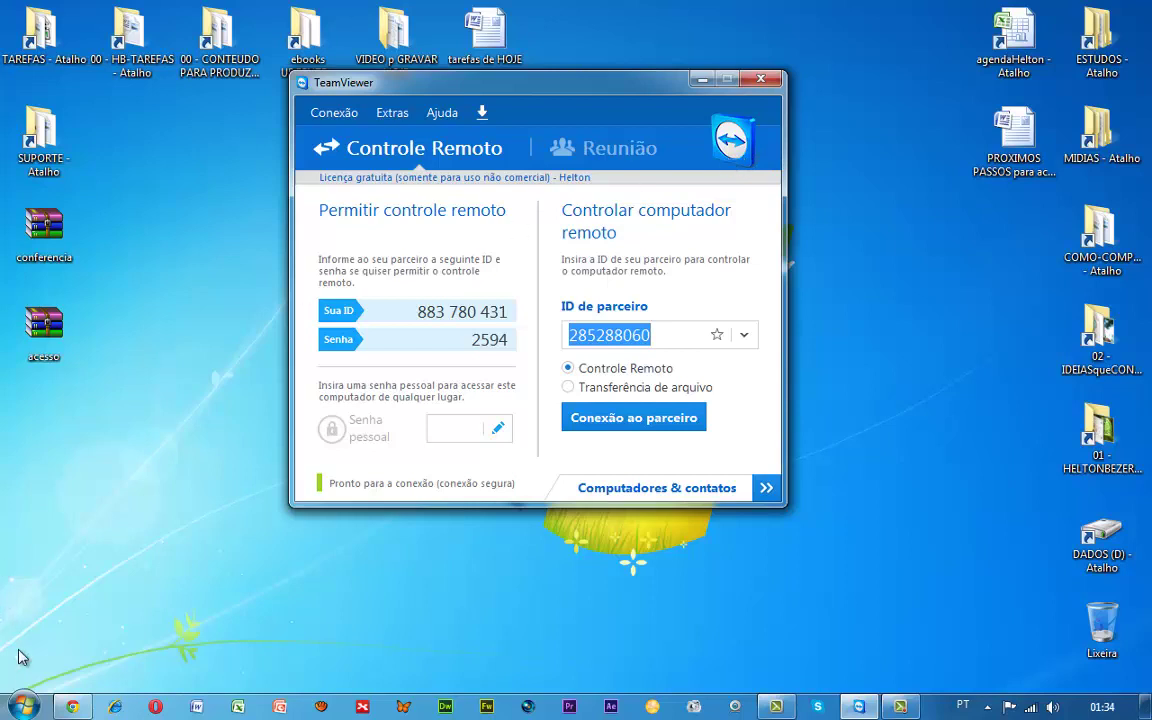
Check for TeamViewer 9 in the list of all installed programs and preview its running window
click(22, 706)
click(57, 628)
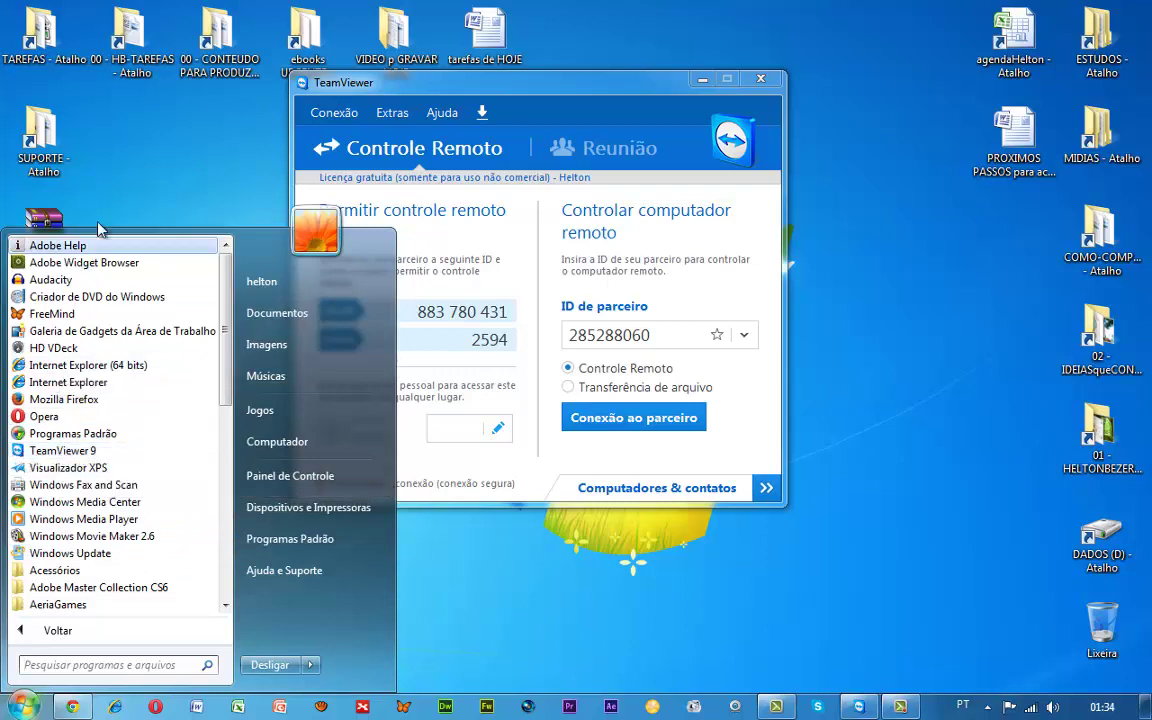
click(100, 188)
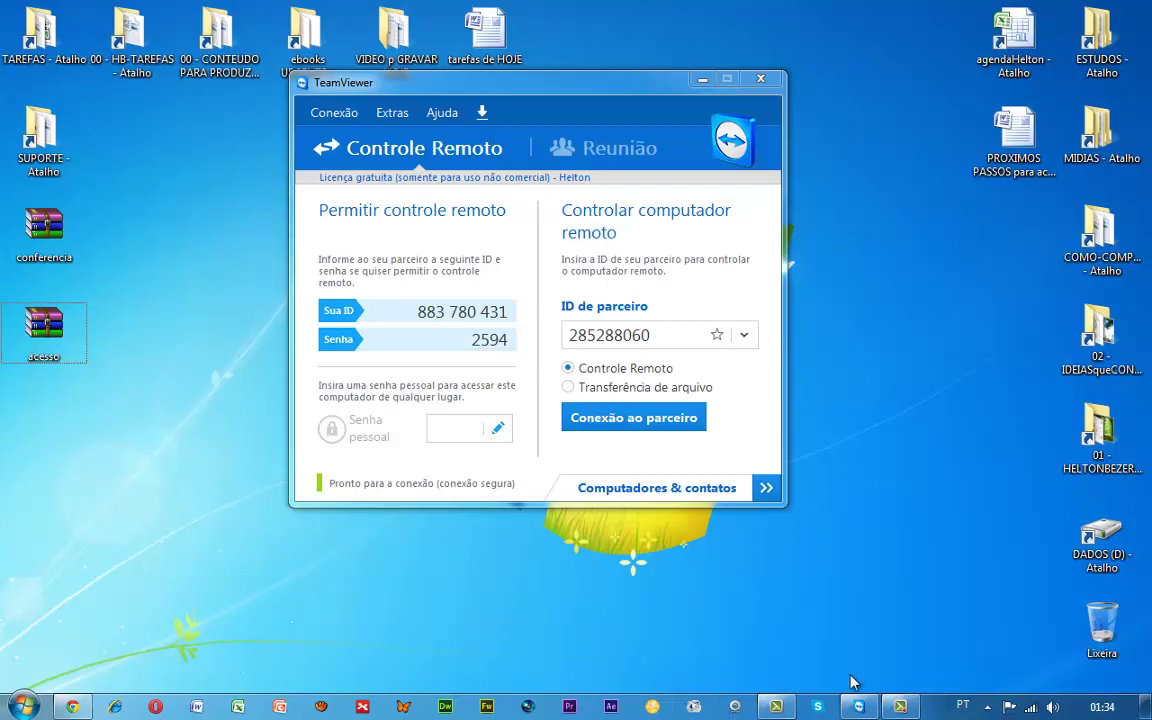
mouse_move(869, 711)
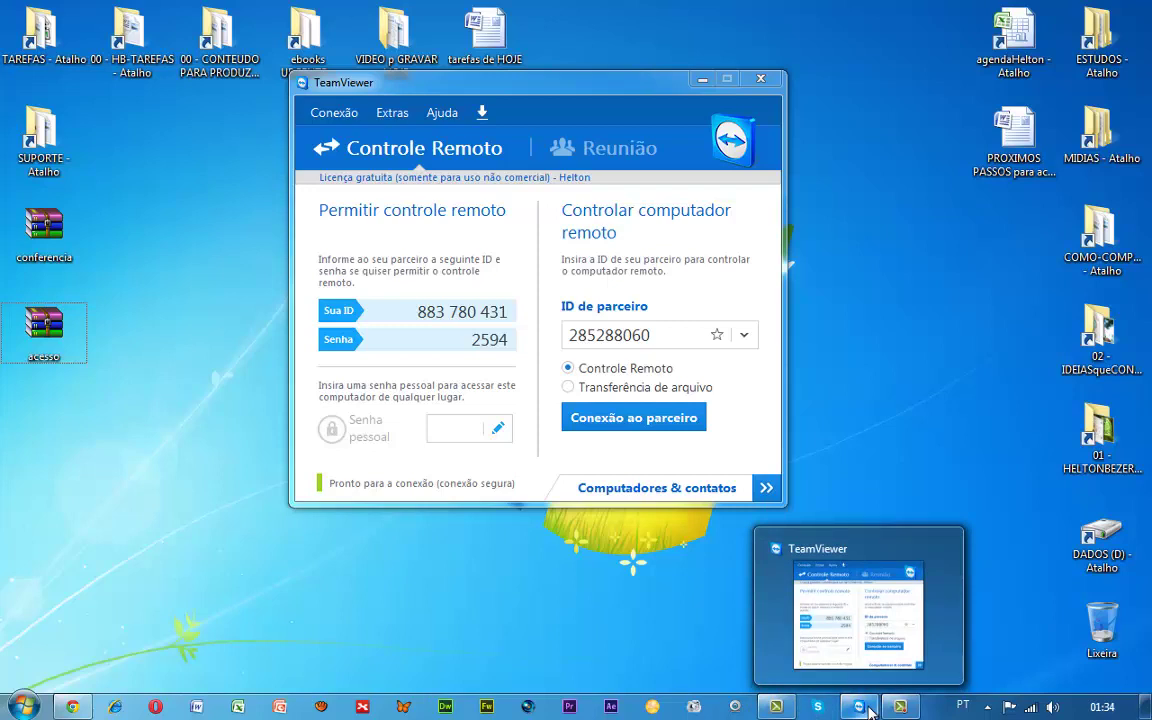
Reposition the TeamViewer window and point out this computer's own ID and the partner ID field
drag(505, 90, 477, 111)
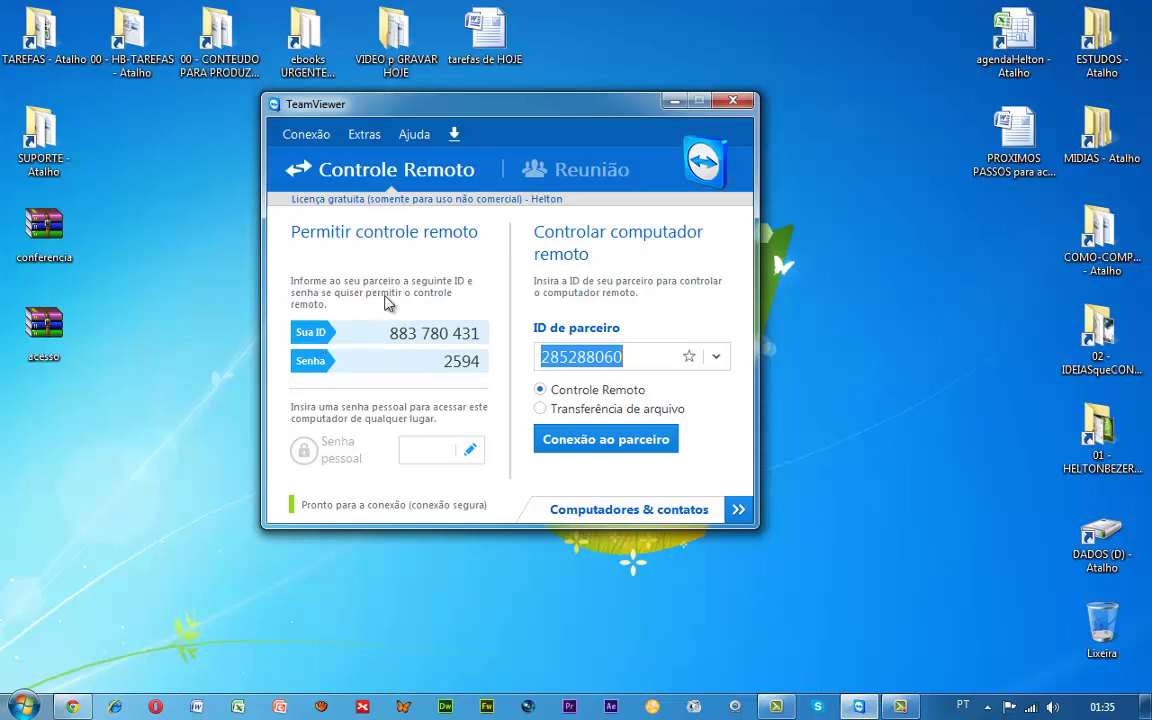
drag(427, 103, 465, 110)
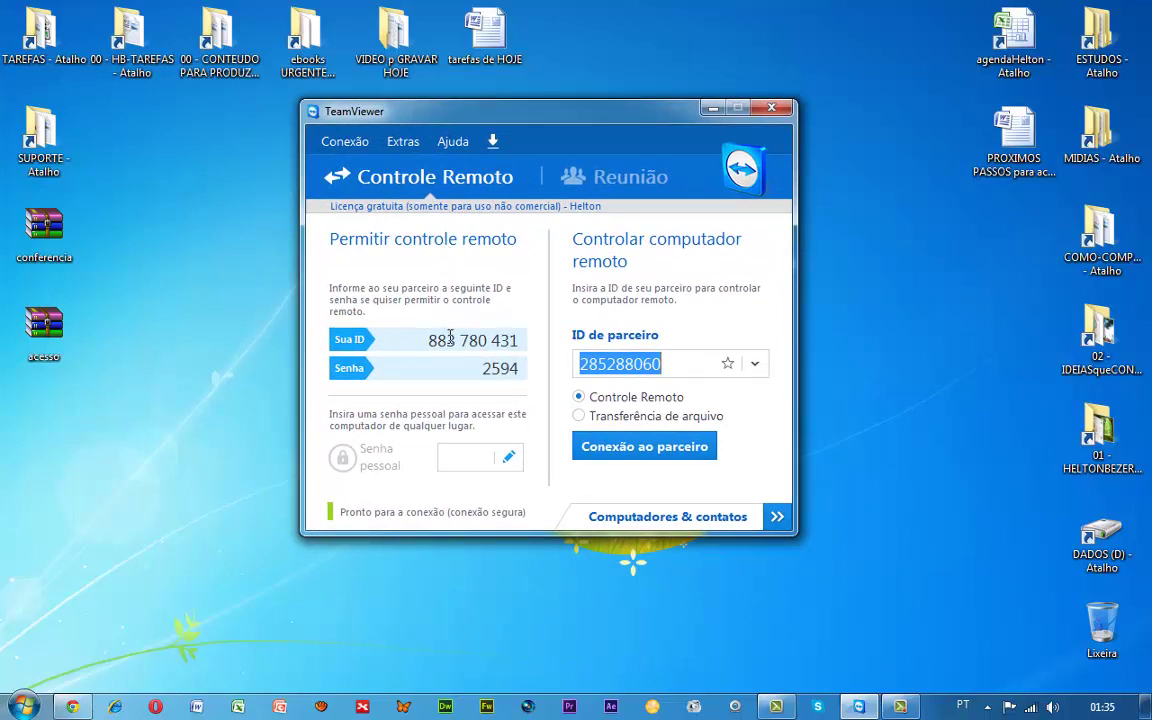
drag(436, 338, 509, 330)
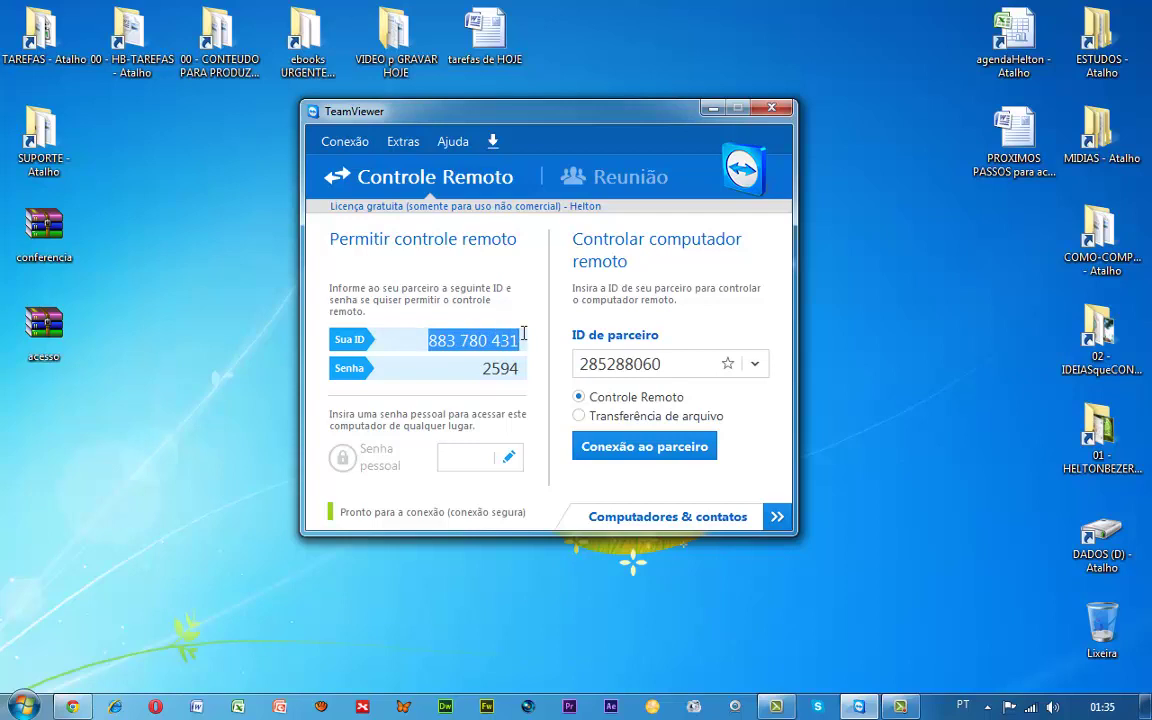
double_click(622, 366)
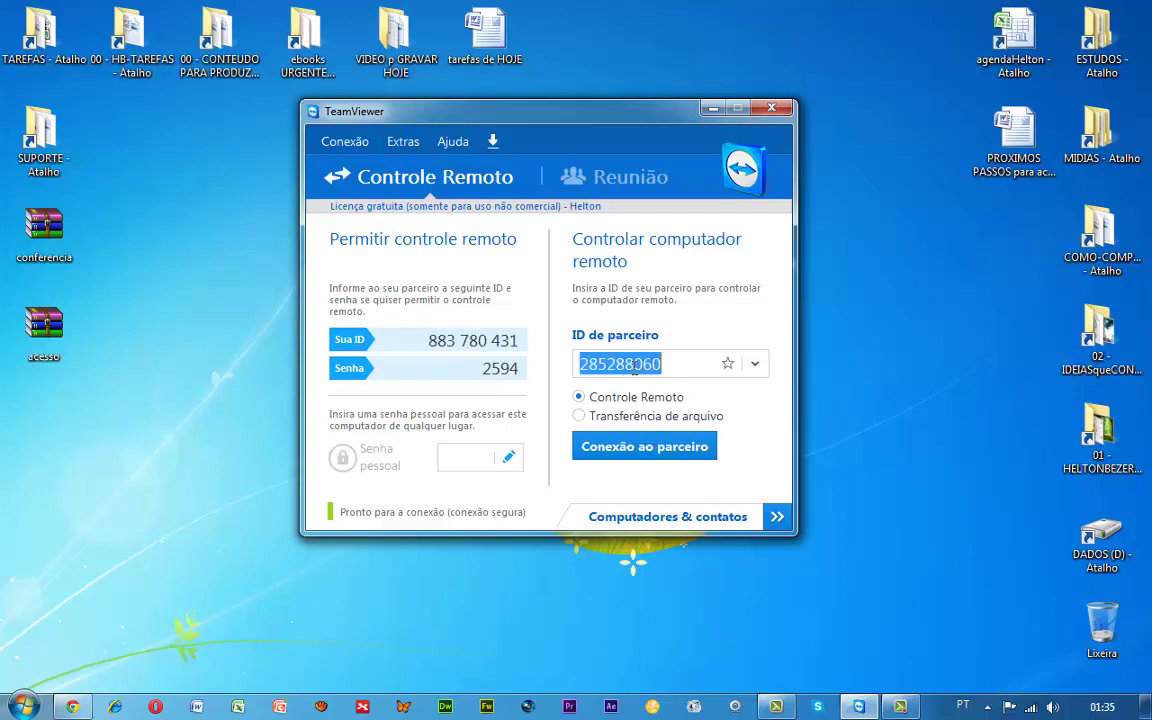
drag(437, 340, 516, 338)
Try to connect to the partner ID already entered in Controle Remoto mode and dismiss the resulting dialog
double_click(633, 366)
click(648, 452)
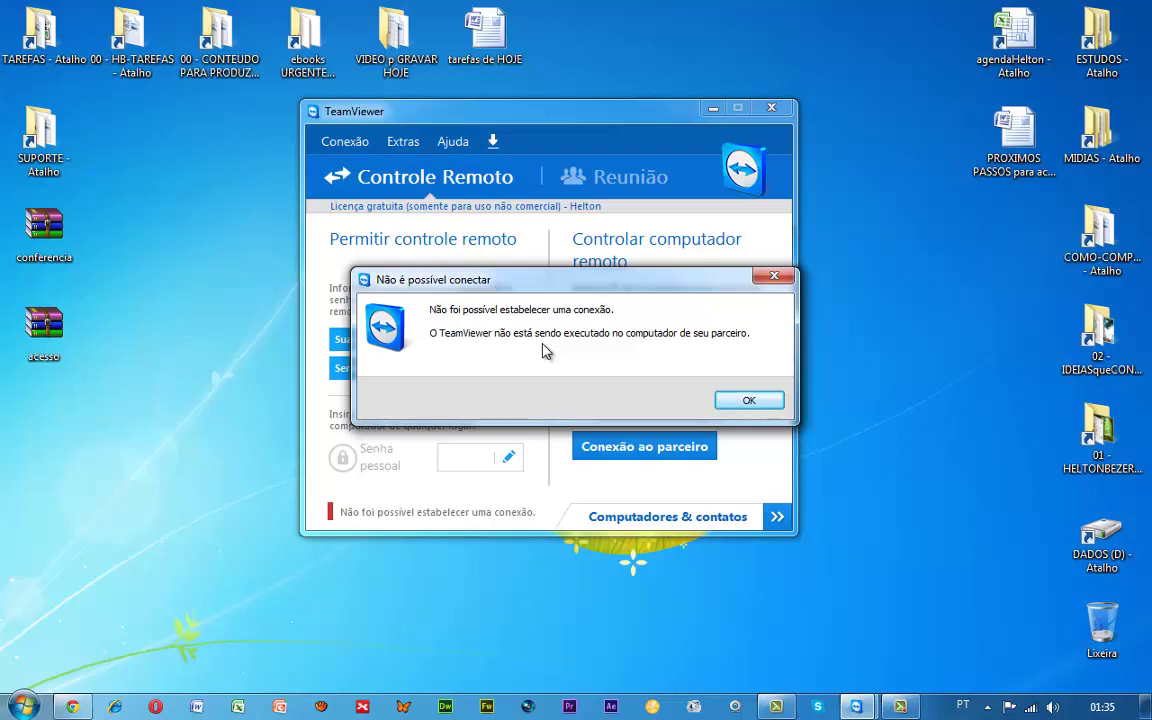
click(747, 400)
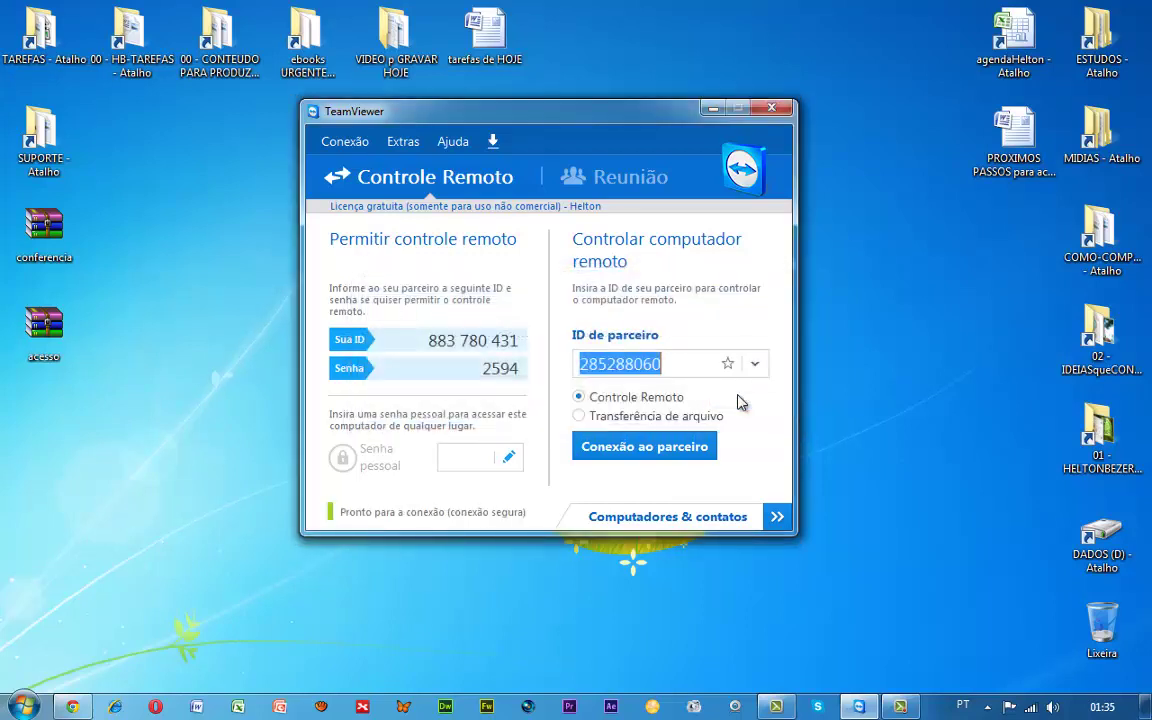
Highlight this computer's own ID, the partner ID and the session password in the TeamViewer window
mouse_move(478, 362)
drag(430, 340, 519, 341)
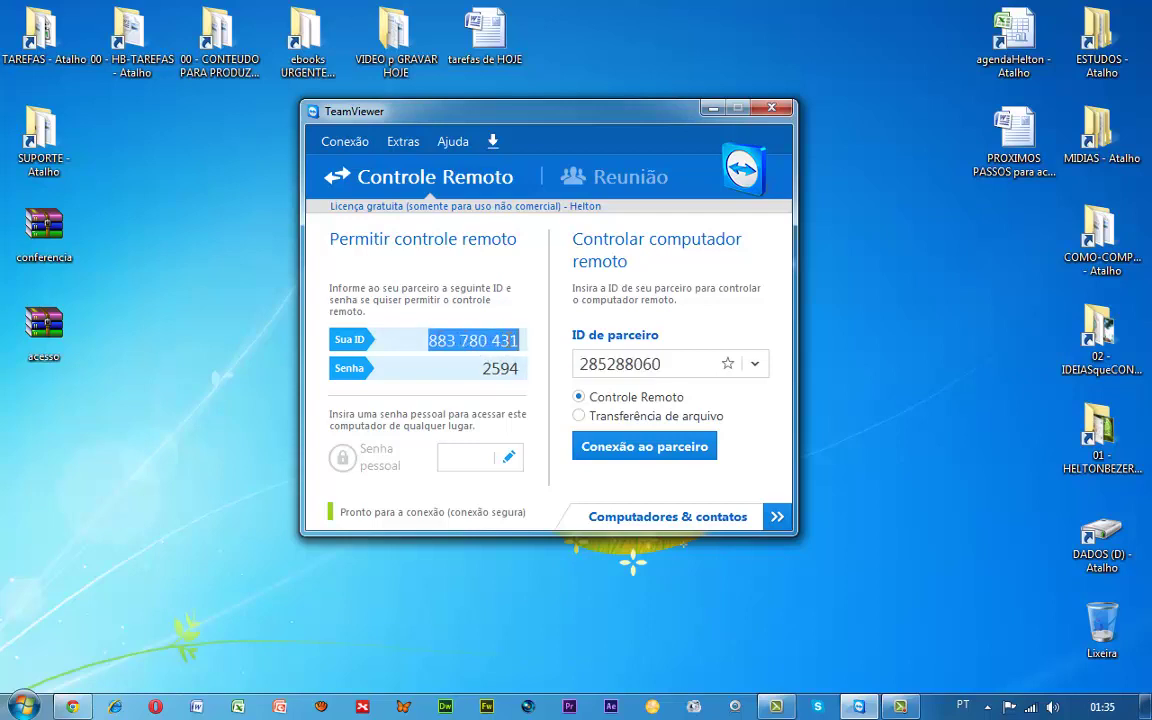
click(499, 368)
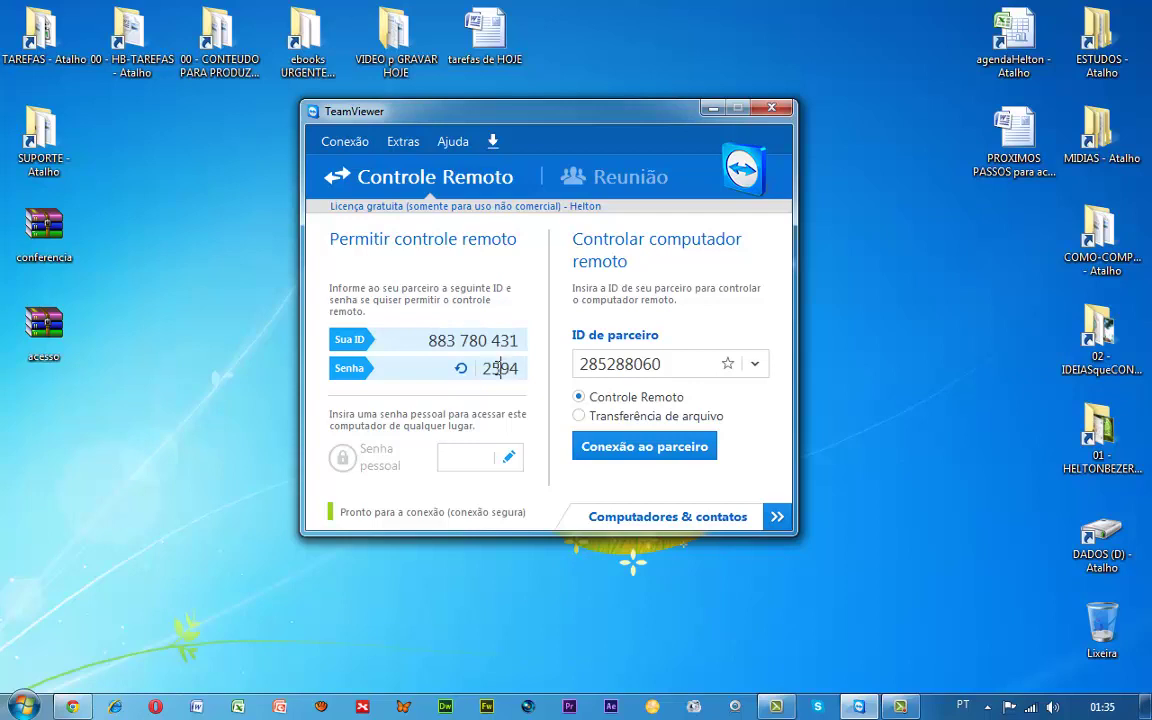
double_click(507, 343)
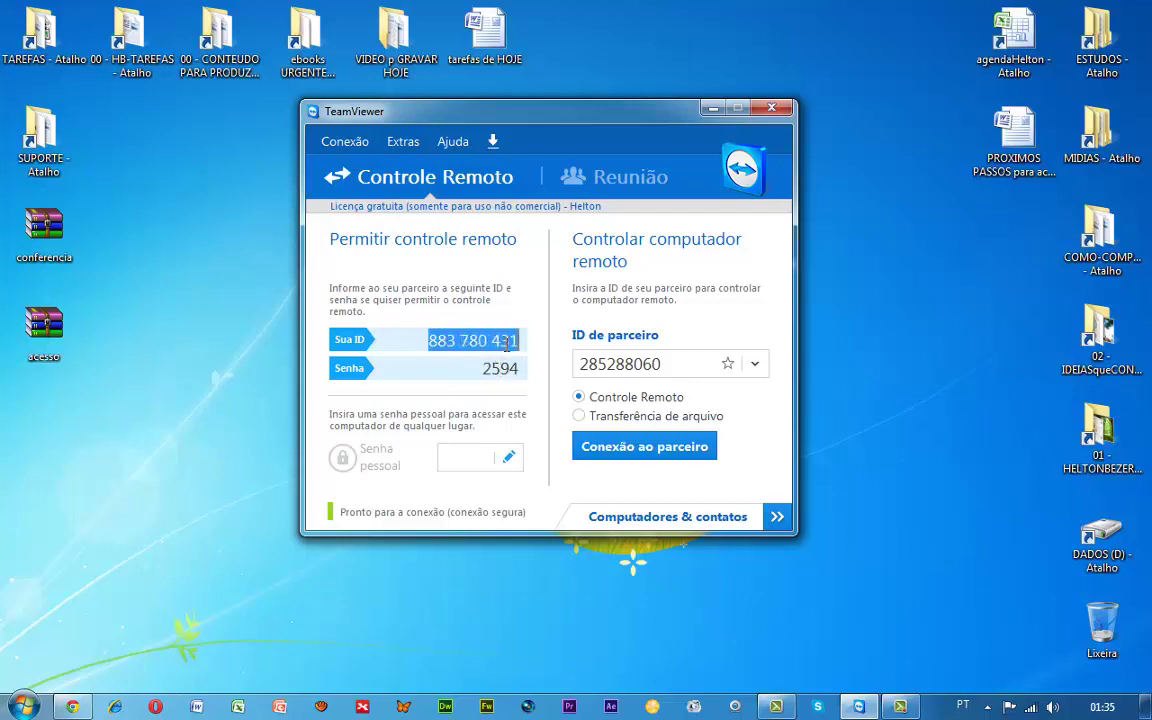
double_click(635, 366)
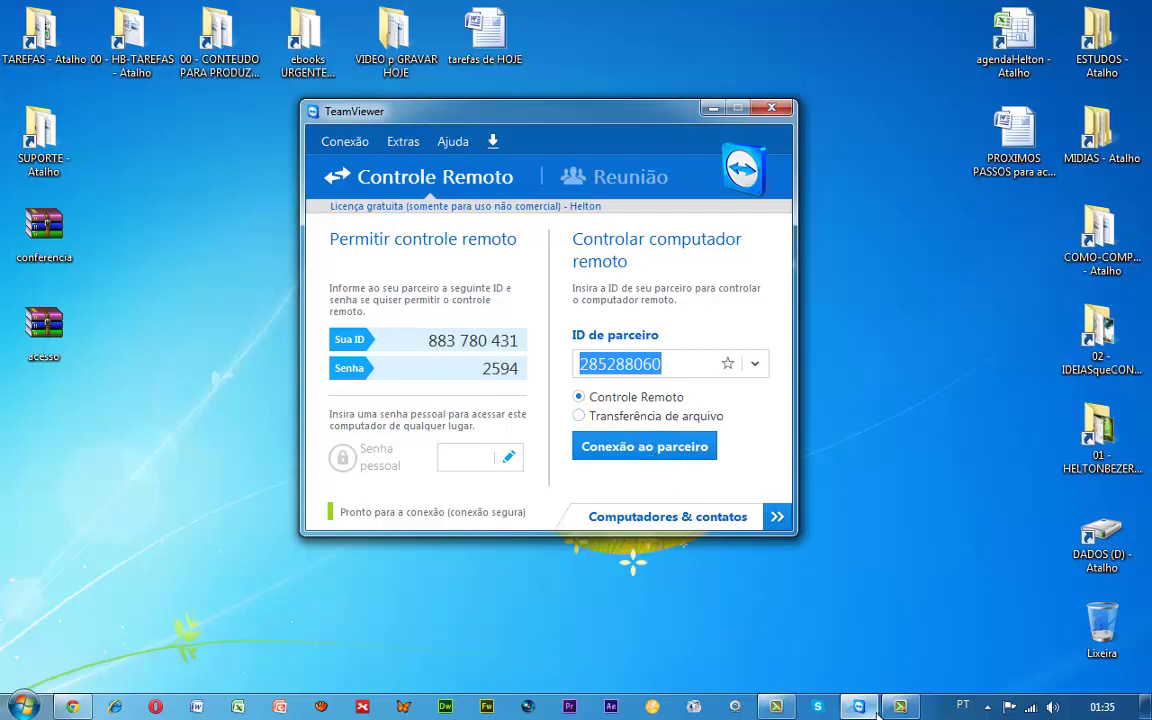
mouse_move(870, 714)
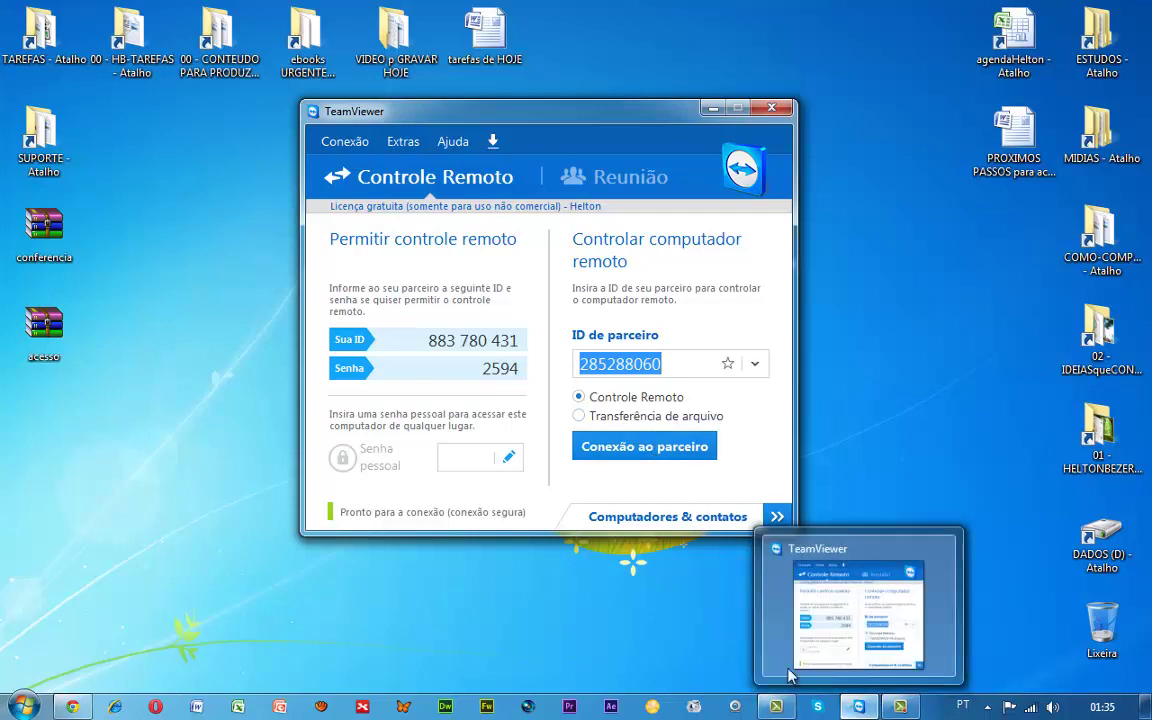
double_click(492, 370)
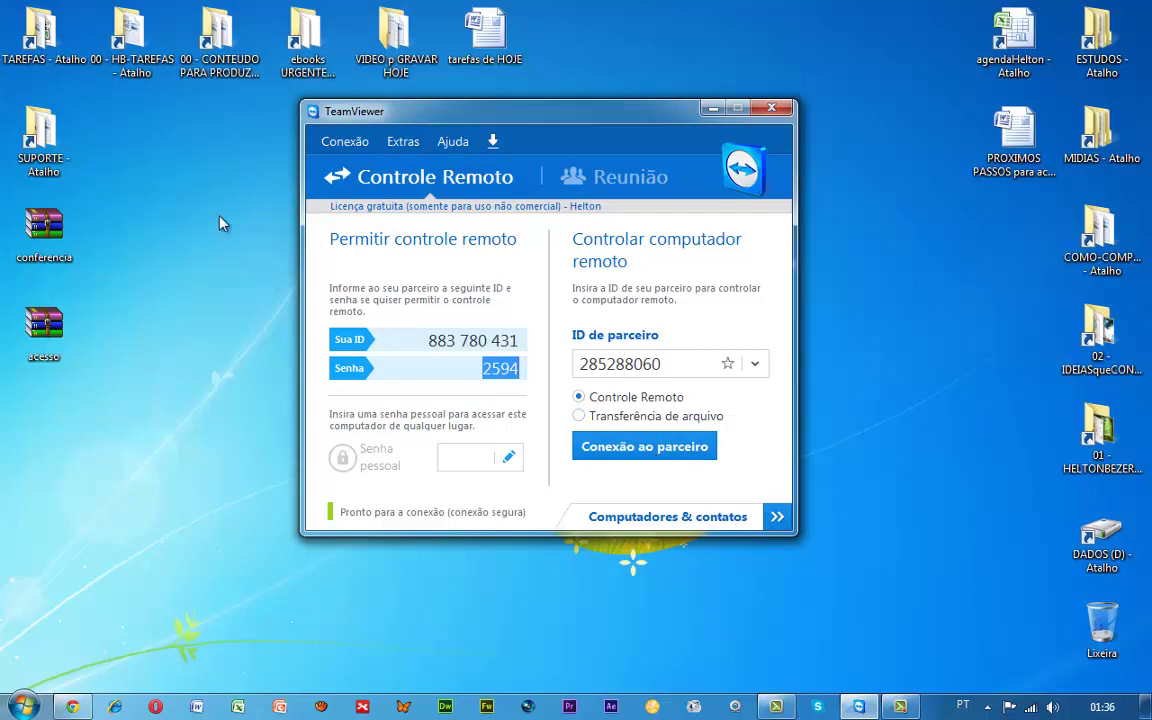
Minimize the TeamViewer window and leave all desktop icons unselected
click(718, 108)
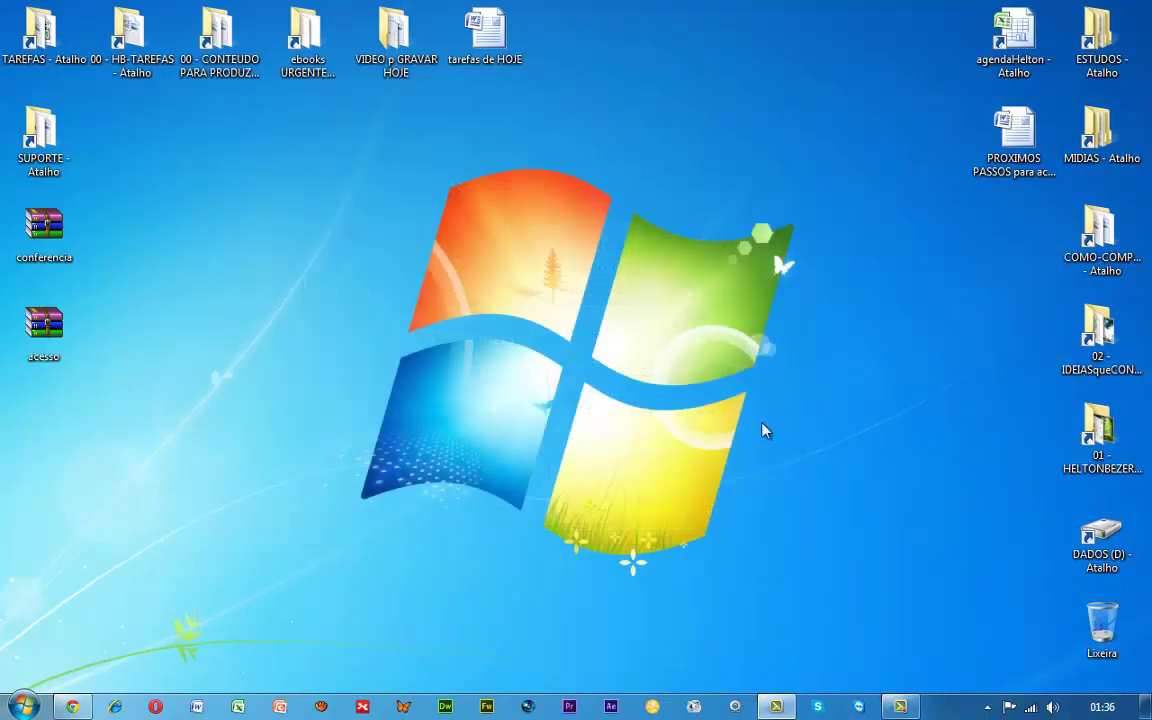
drag(761, 424, 52, 60)
click(157, 152)
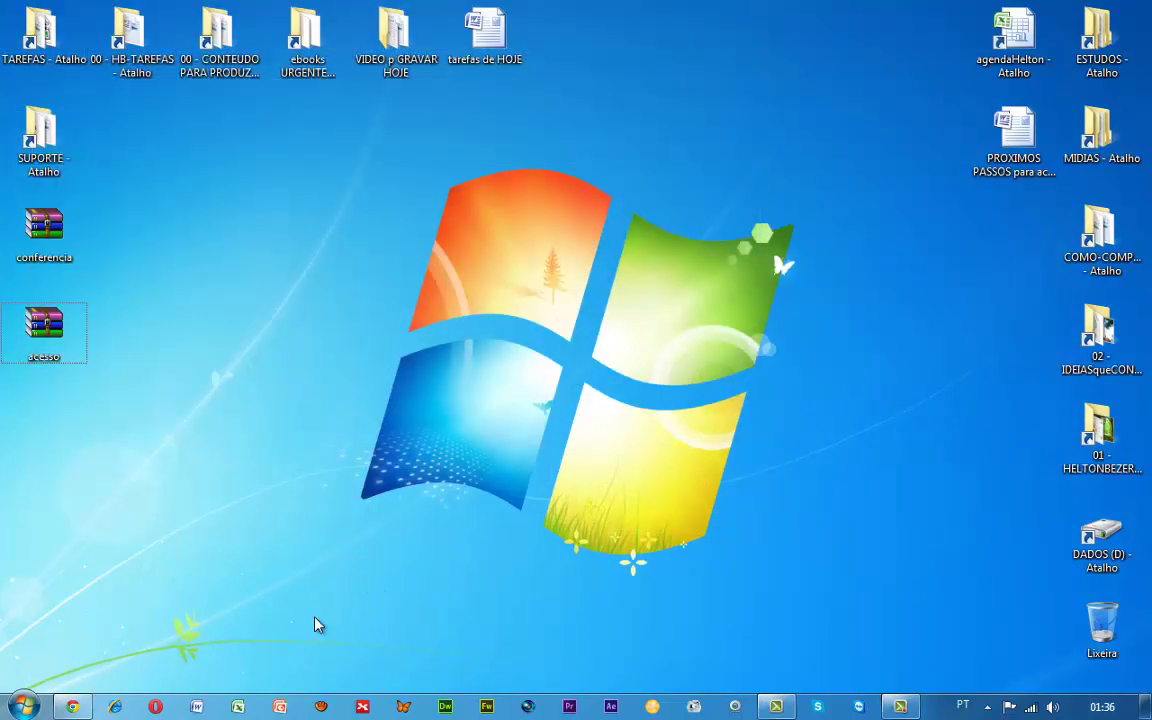
Open Microsoft Word and enter the word "arvore" on the first line of the blank document, followed by a new line
click(197, 707)
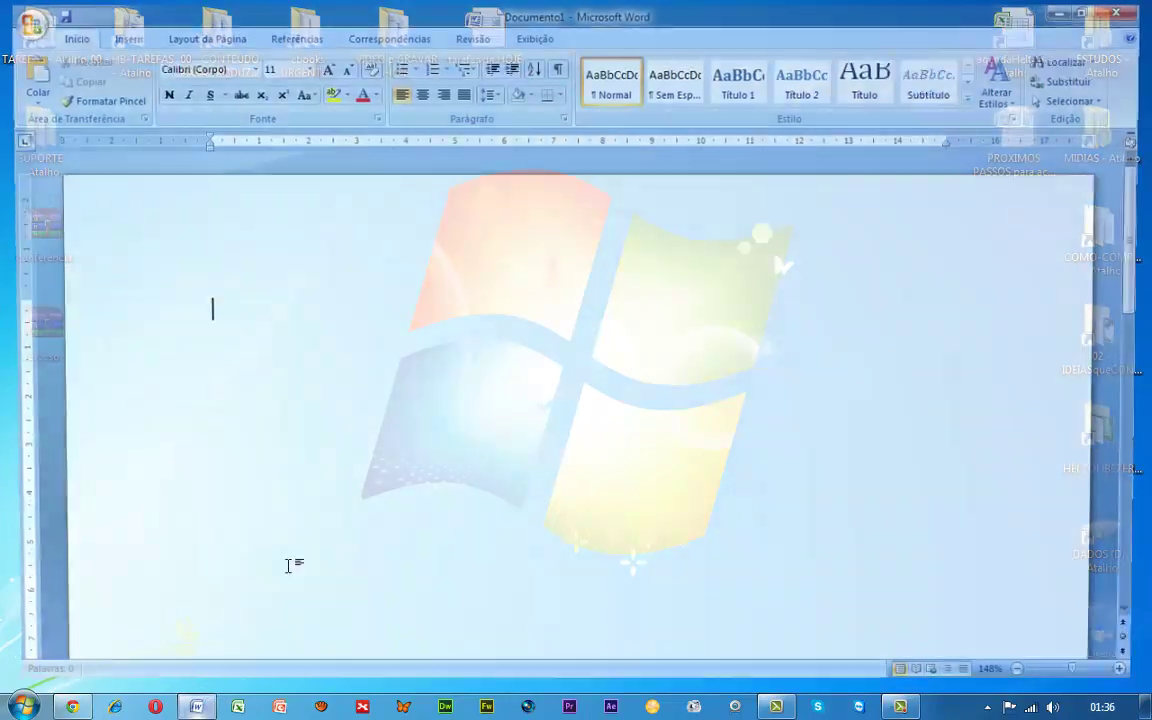
text(arvo)
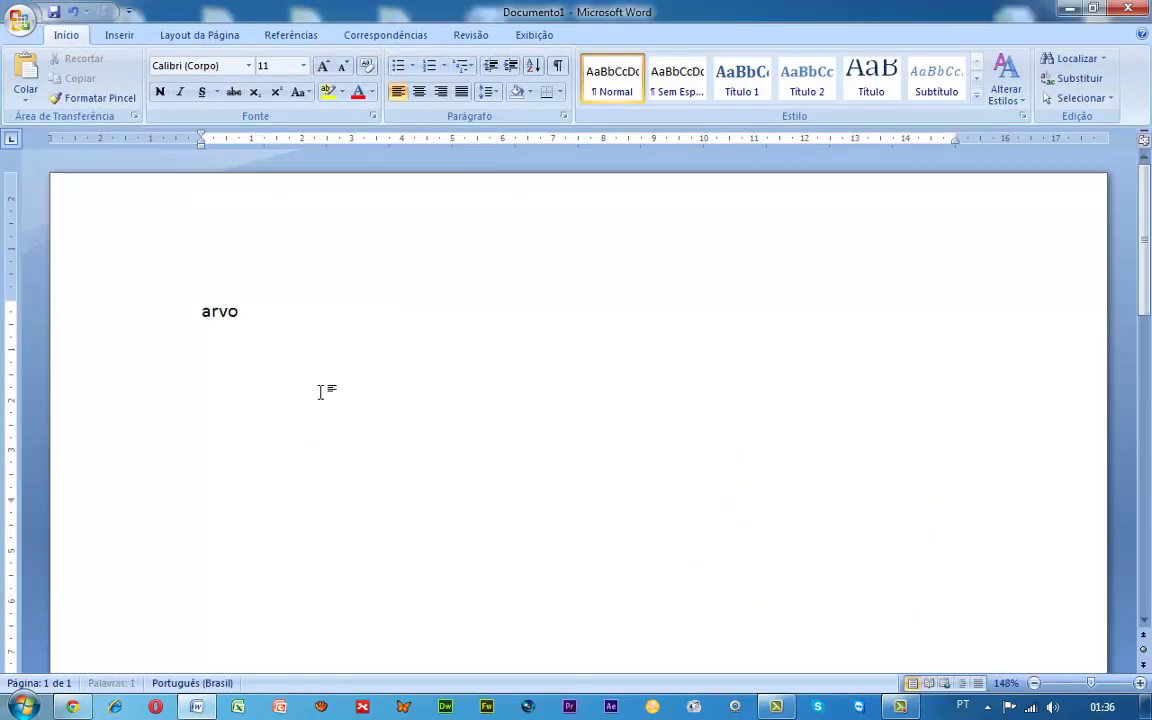
text(re)
key(Return)
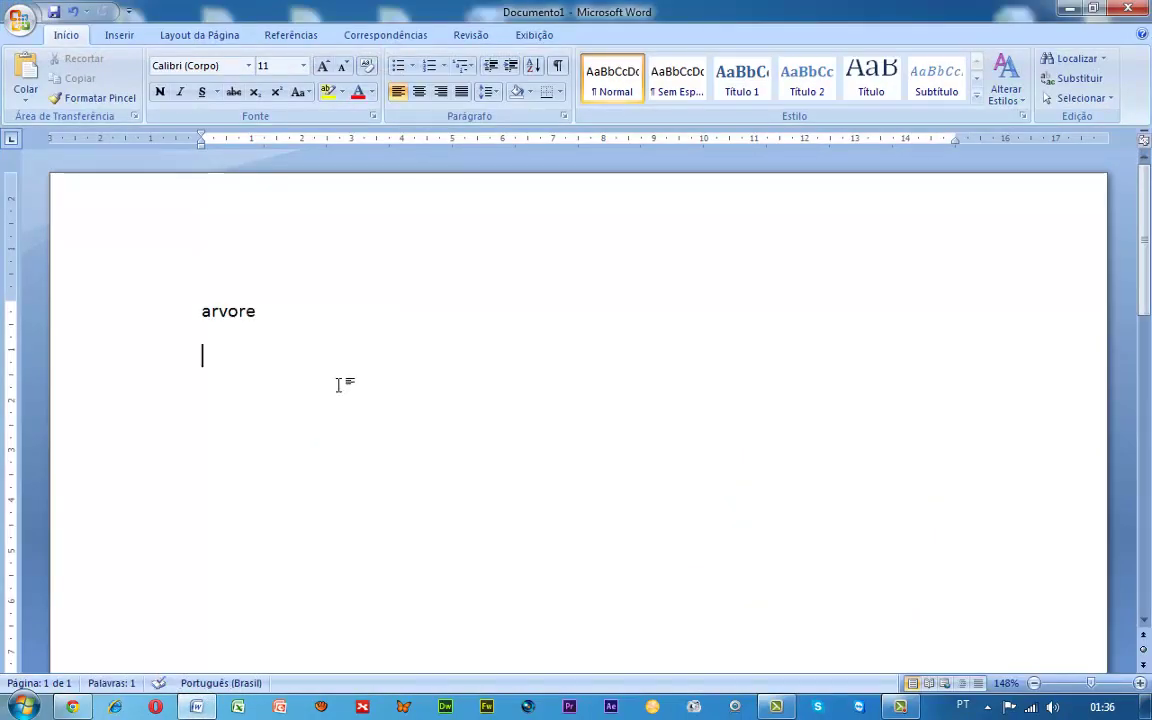
Show Word's file commands and recent documents, and exit Word without saving the document
click(28, 30)
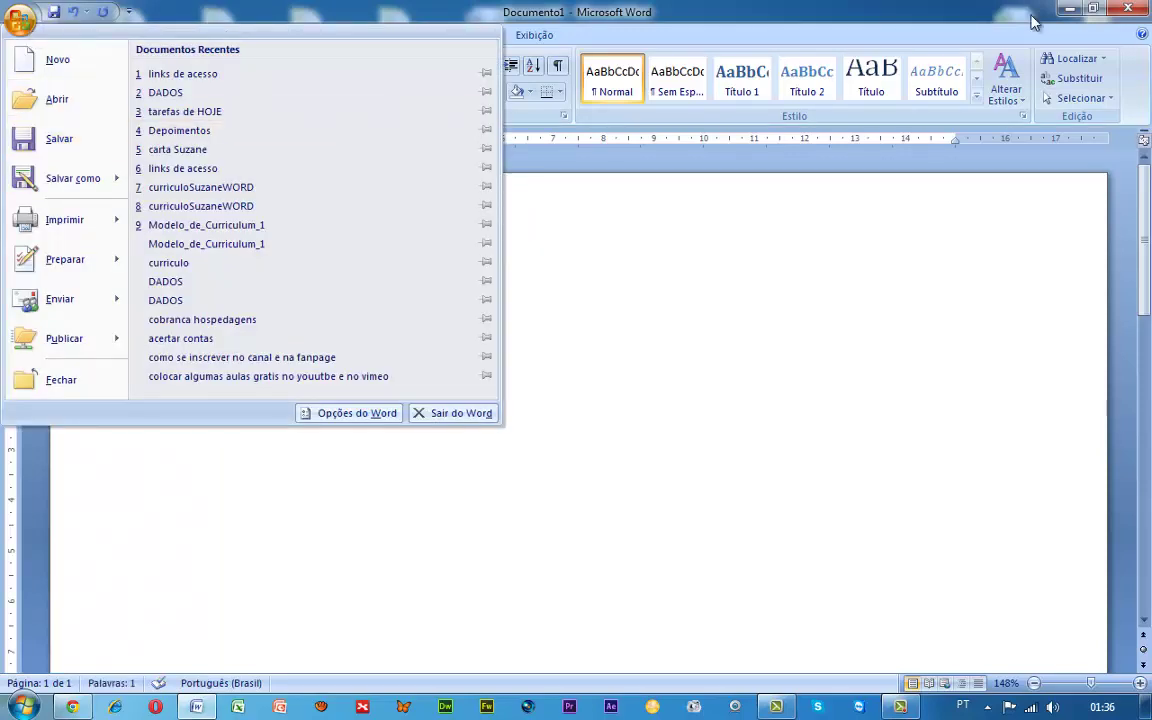
key(alt+F4)
click(568, 406)
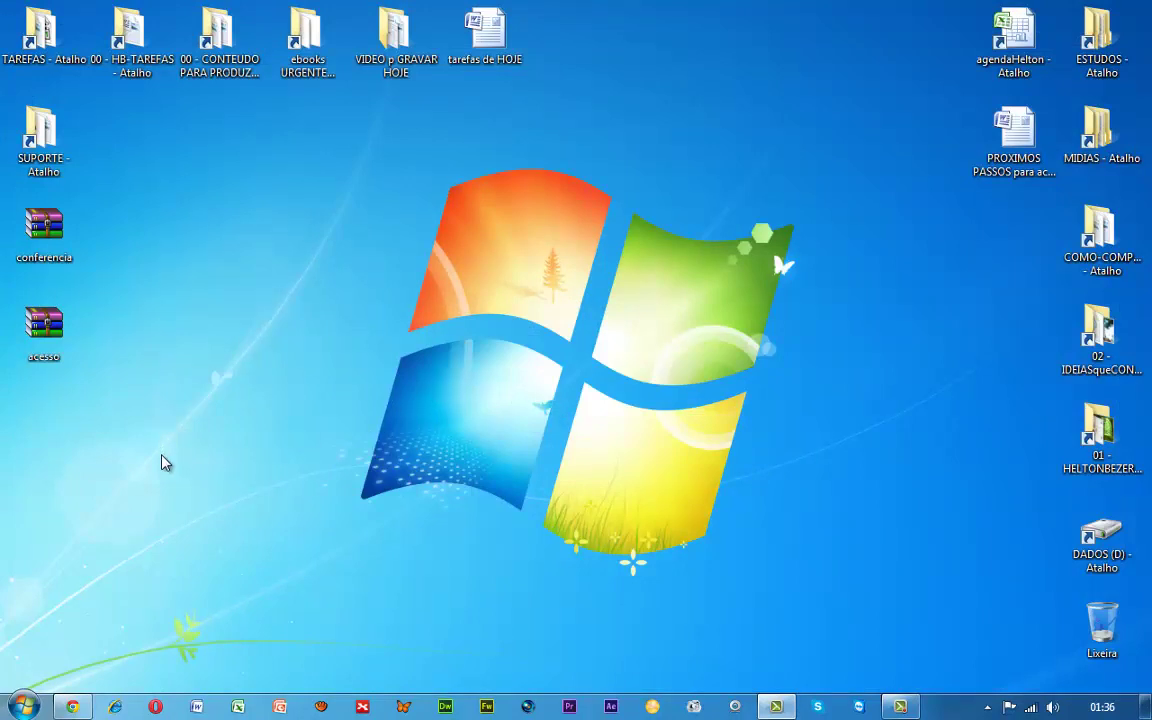
Return to the support page in Chrome, point out "Acesso Remoto" in the TeamViewer heading, and close the browser
click(80, 706)
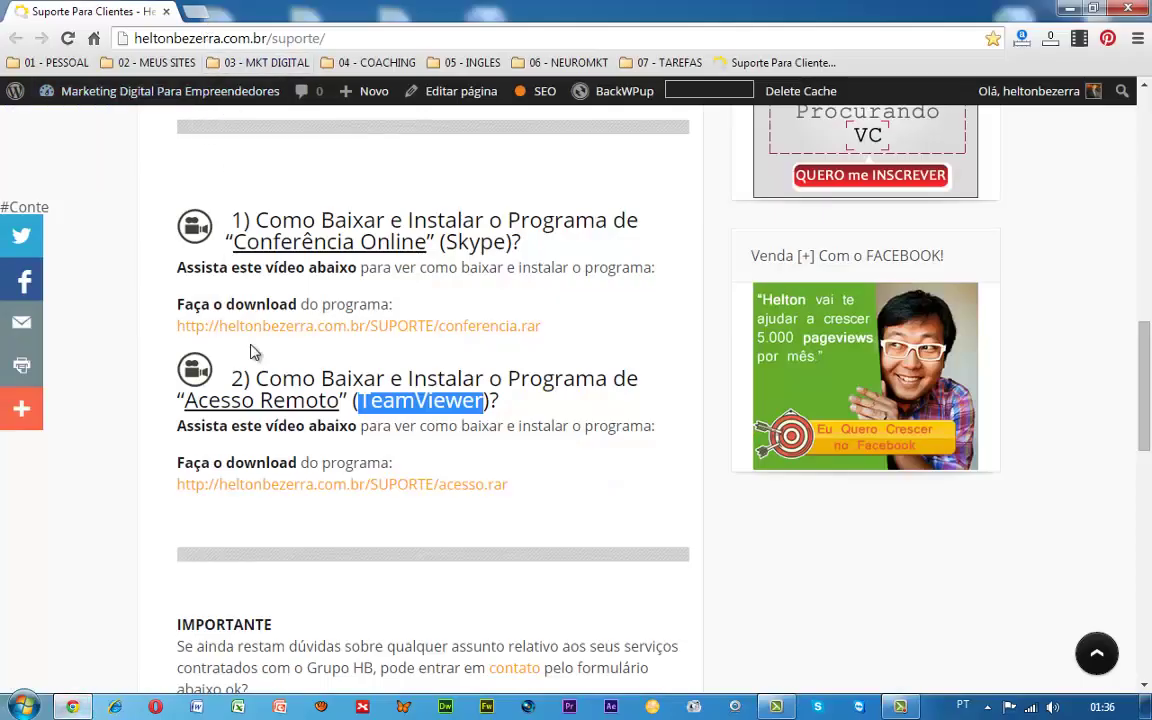
drag(186, 400, 296, 394)
click(112, 413)
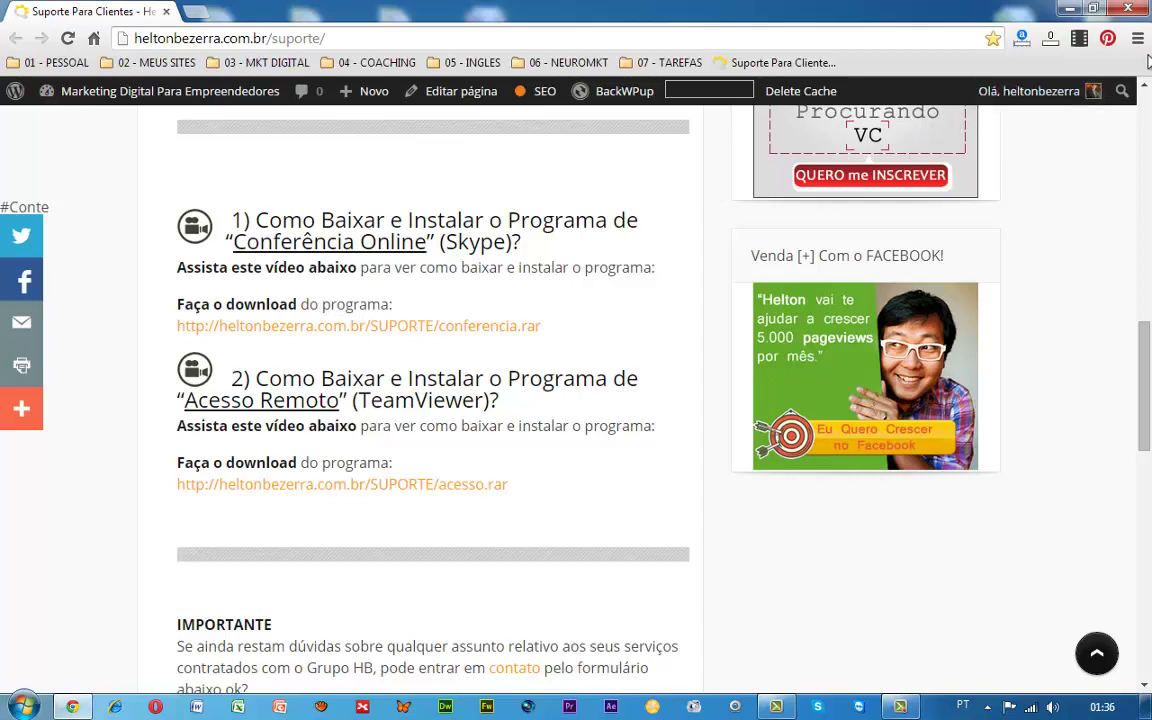
click(1070, 8)
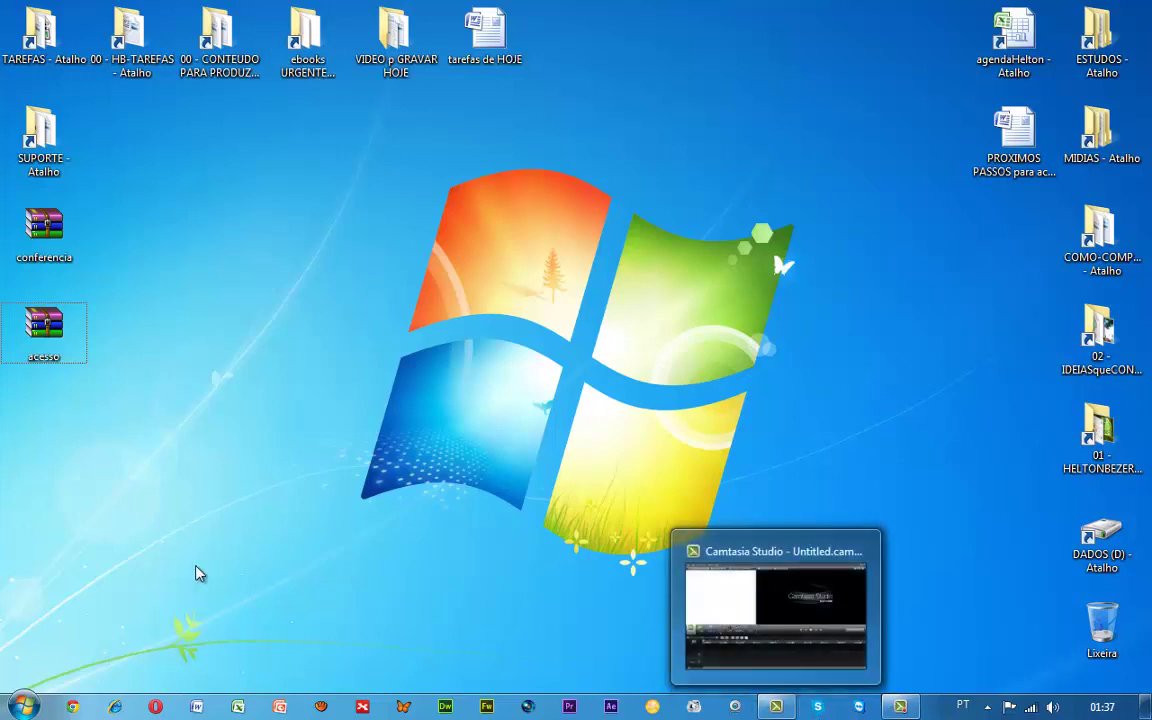
Reopen Chrome, go to the Google home page and search the web for "headset"
click(72, 706)
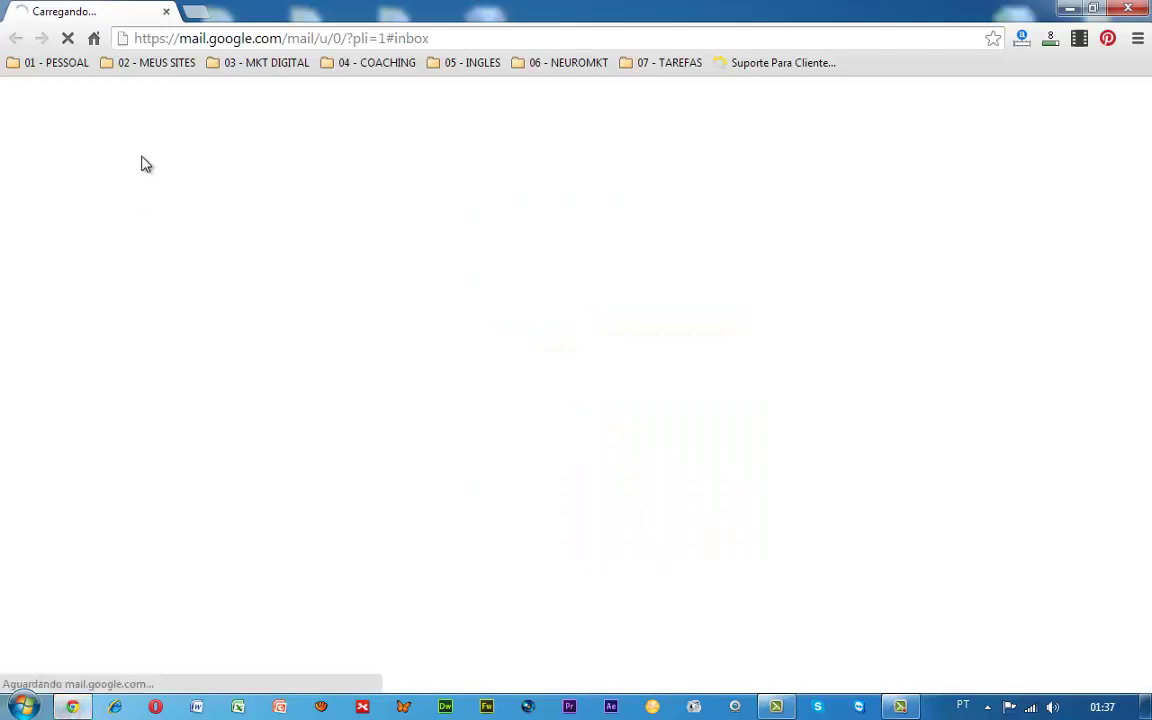
click(94, 38)
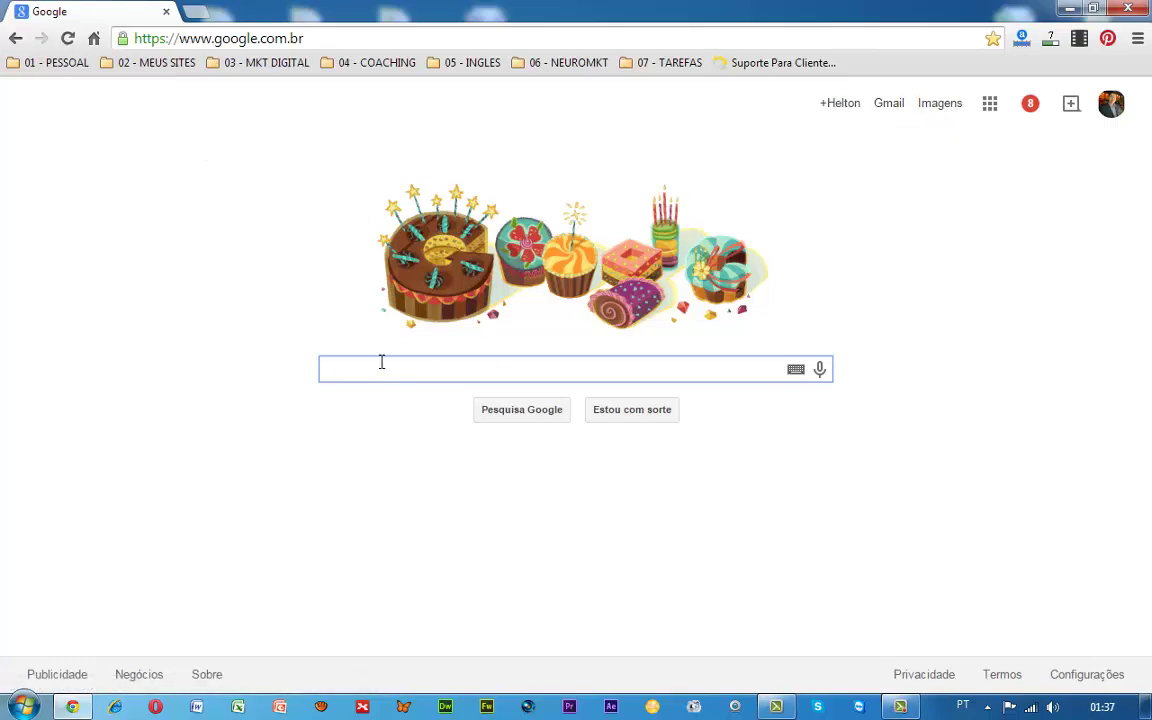
text(headset)
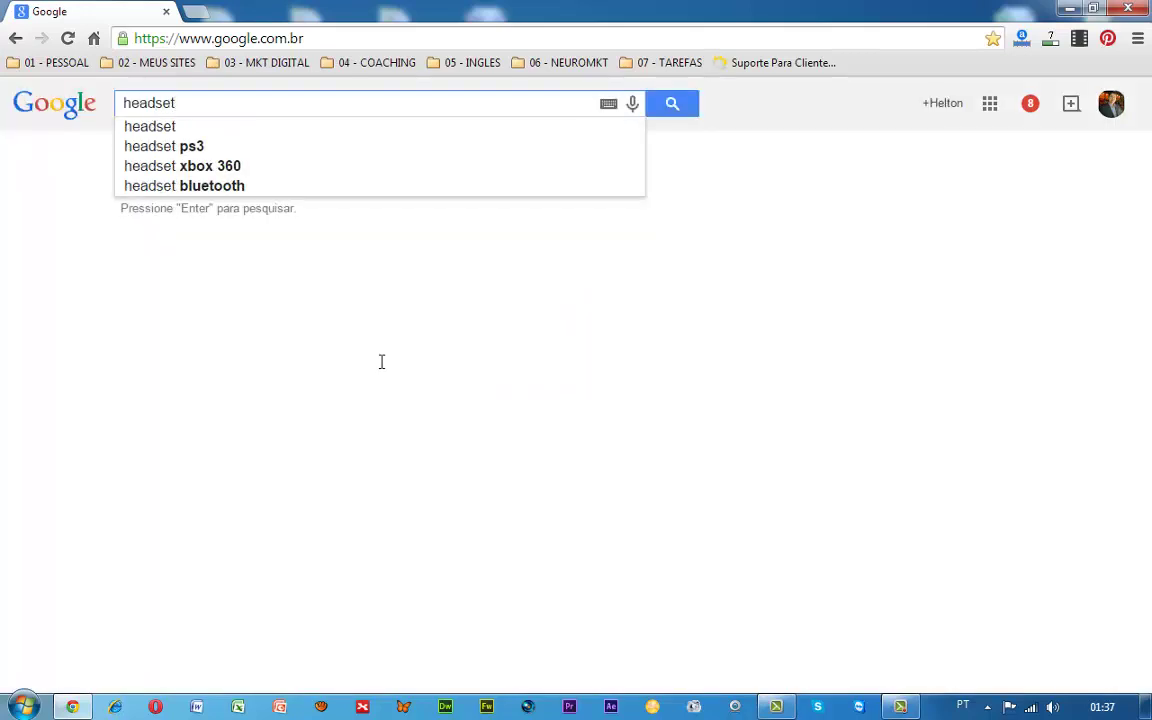
click(673, 104)
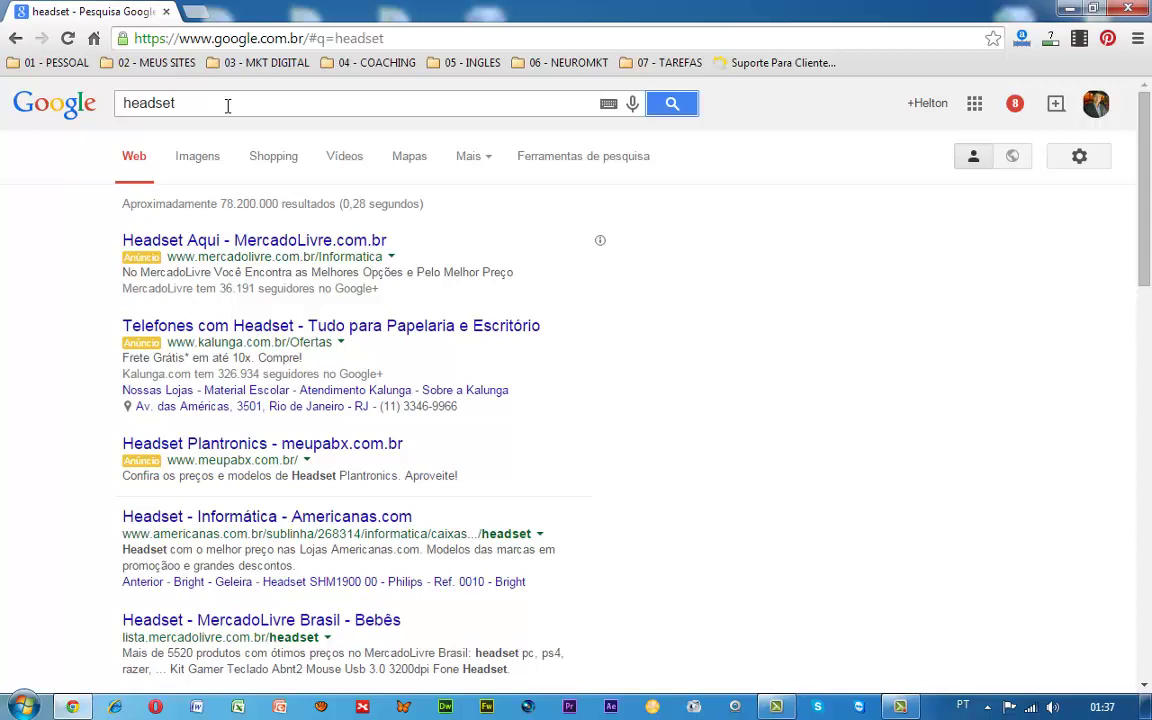
Show the image results for "headset", browse the related categories to the Xbox 360 headsets, and return to the desktop
double_click(160, 100)
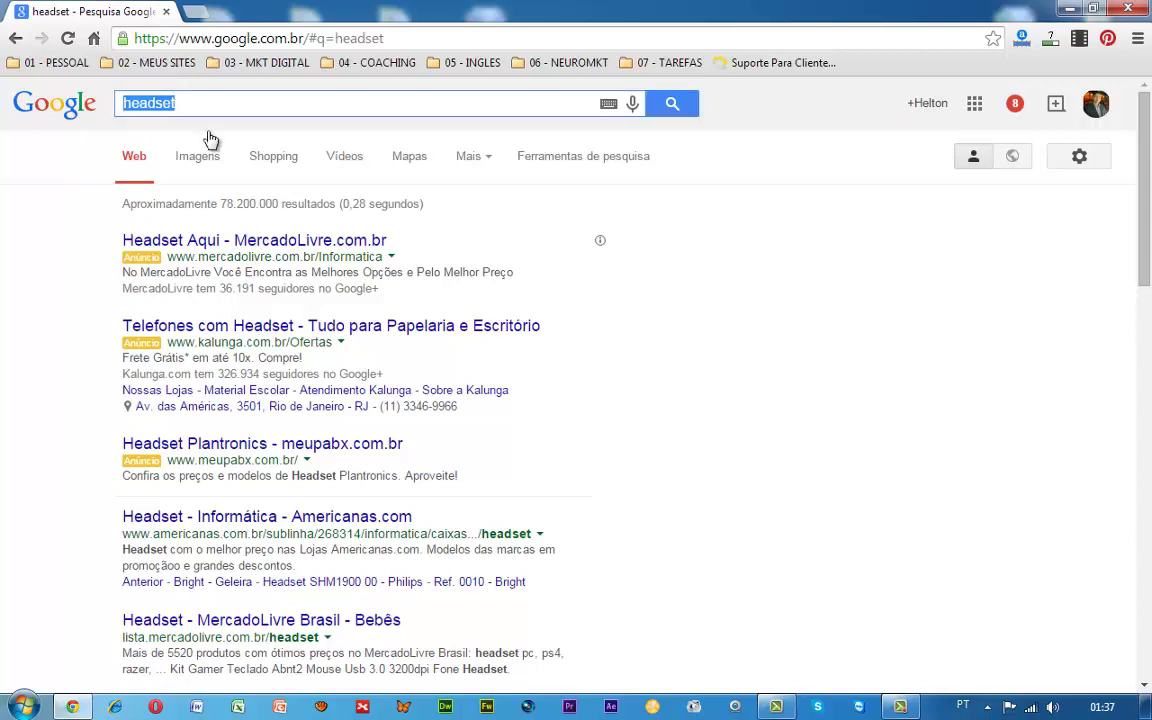
click(200, 167)
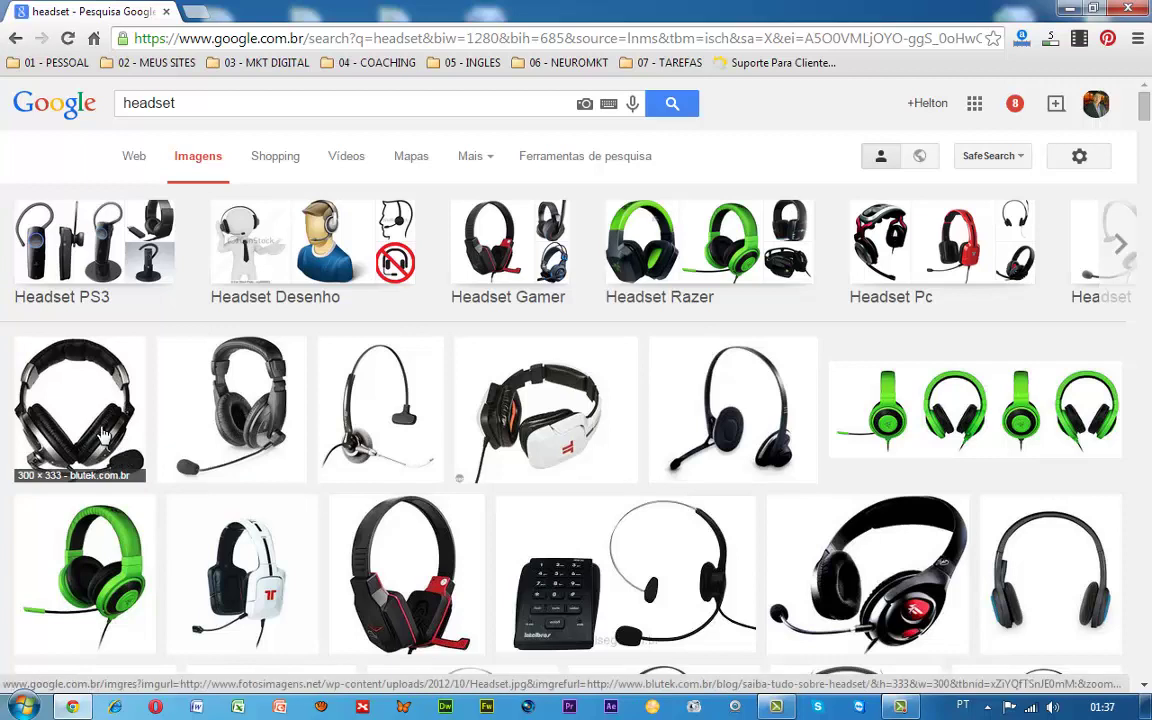
click(1119, 250)
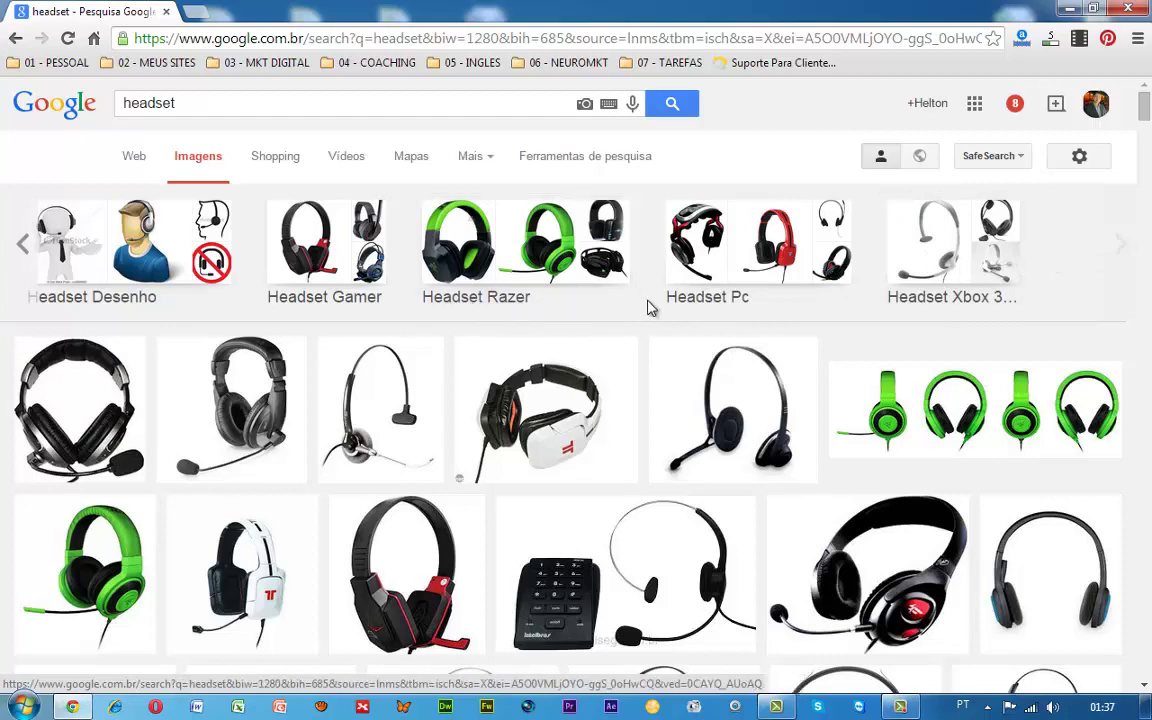
click(852, 212)
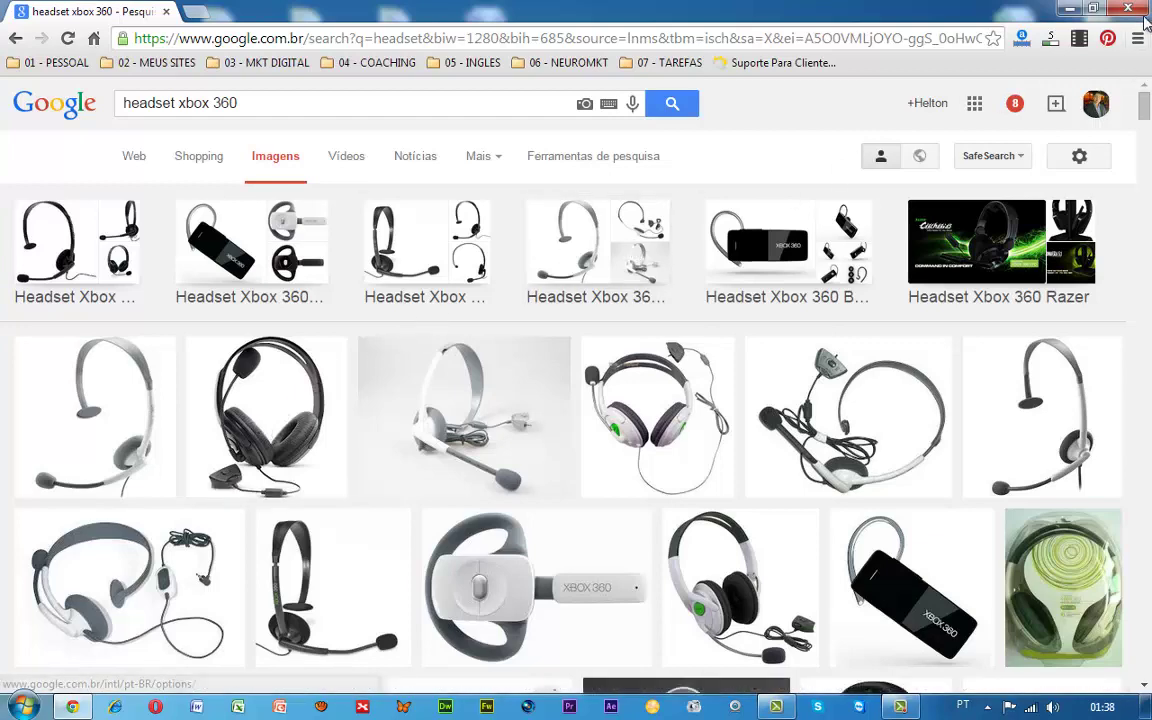
key(super+d)
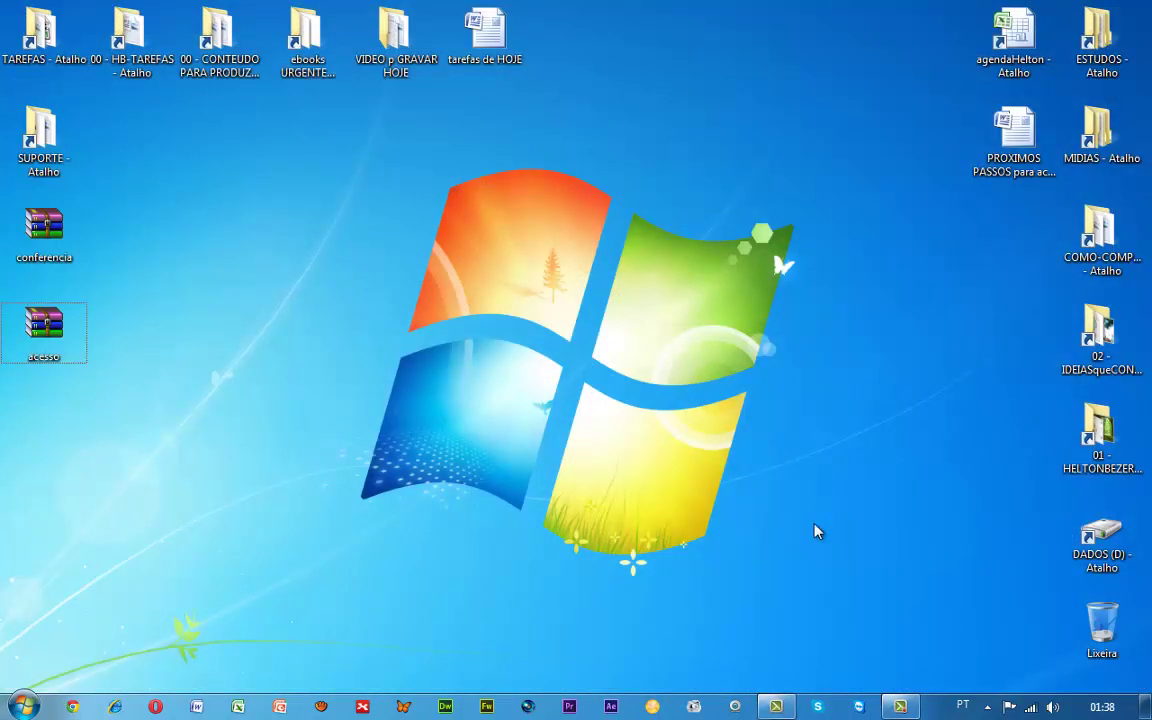